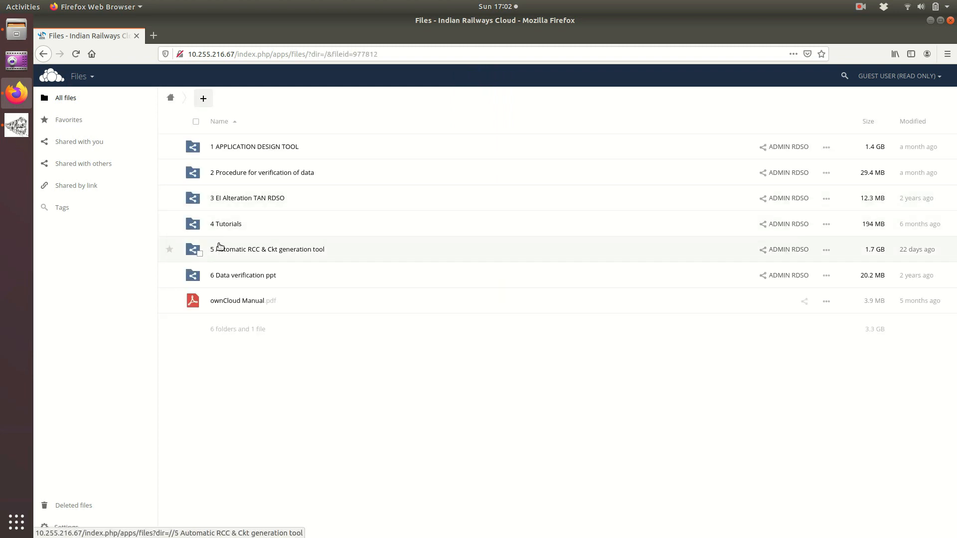
Open the "5 Automatic RCC & Ckt generation tool" folder and read the Setup procedure text file.
click(200, 258)
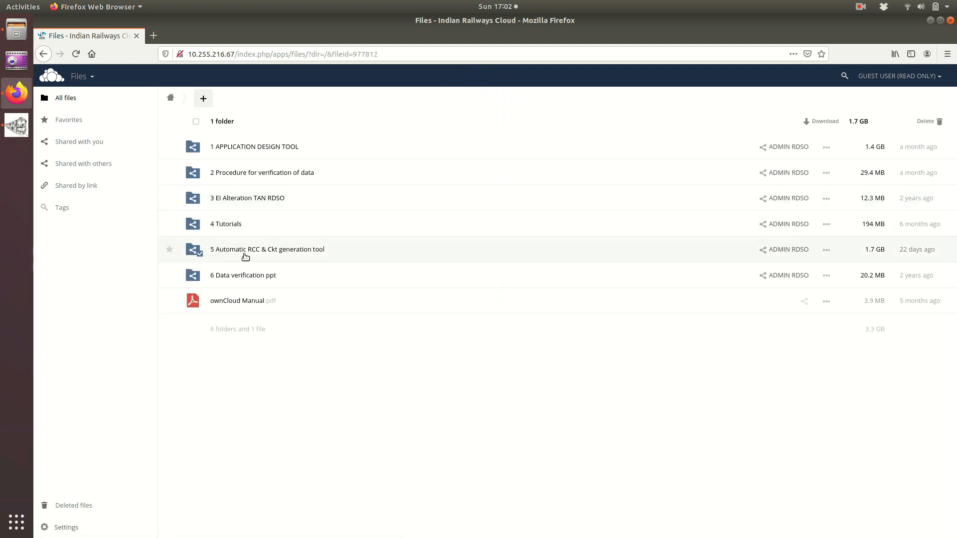
click(295, 254)
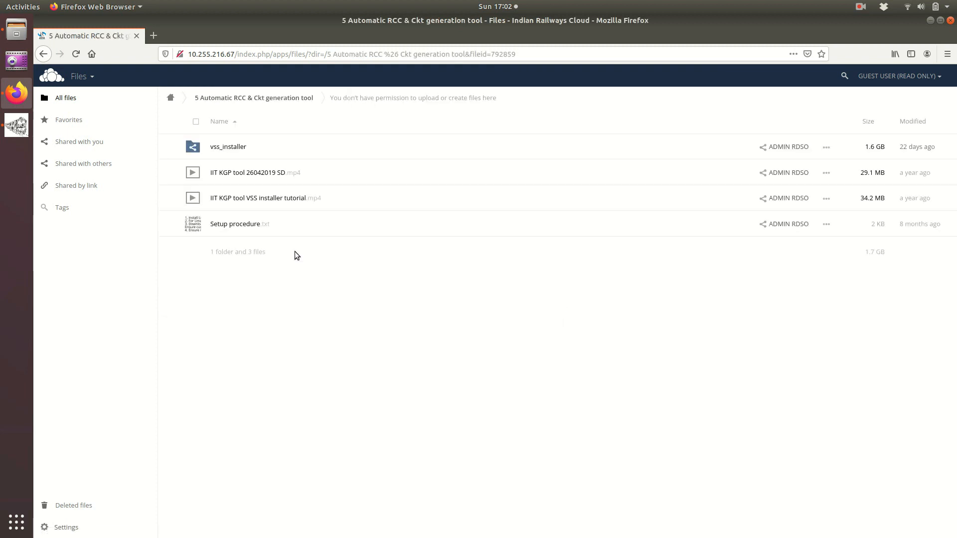
click(234, 225)
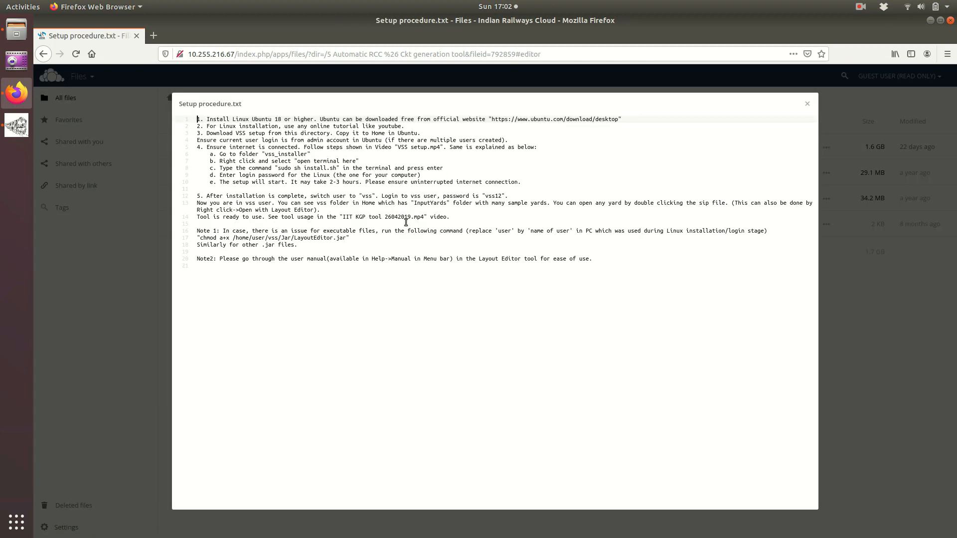
click(806, 106)
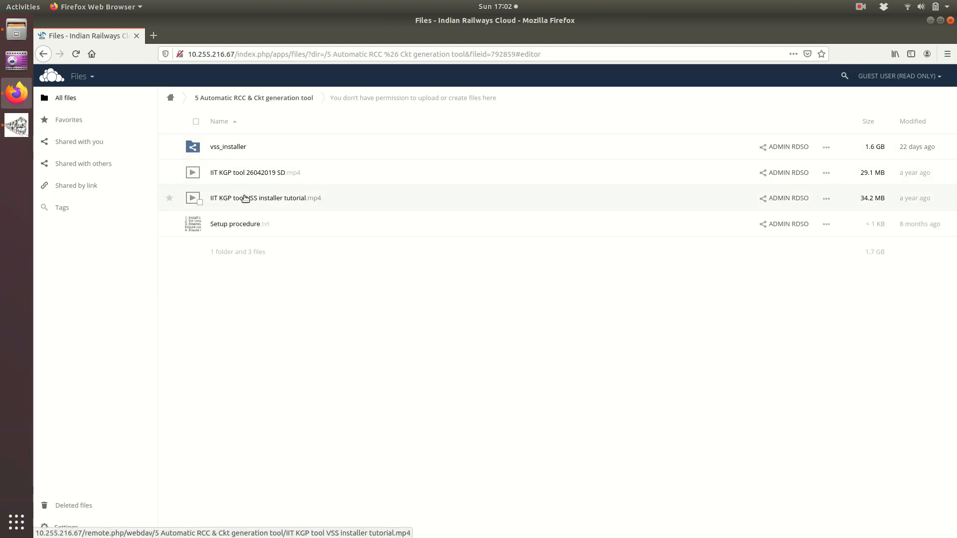
Open the vss_installer folder and select the vss_installer_v6.7 zip file.
click(219, 150)
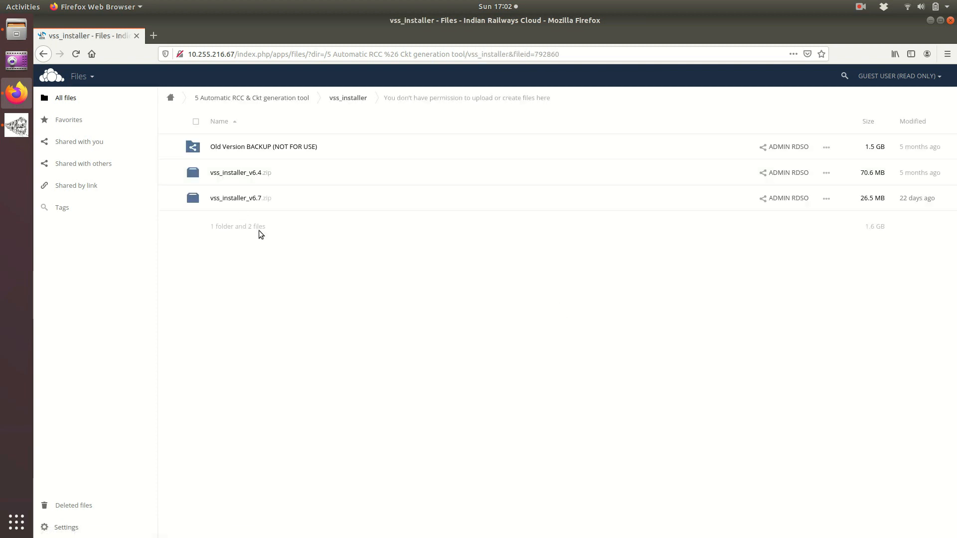
click(201, 203)
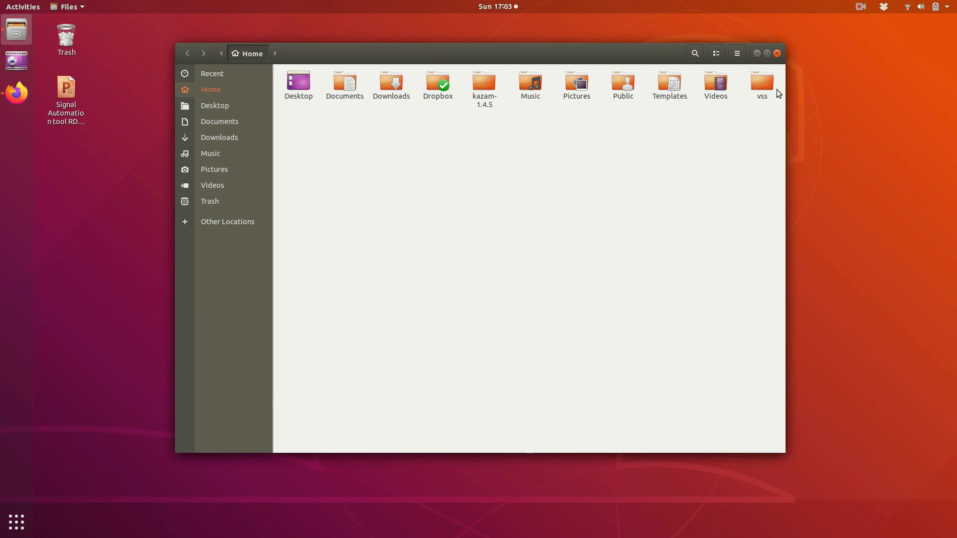
In the Files app, go to the Jar folder inside Home's vss folder and launch LayoutEditor.jar.
double_click(767, 87)
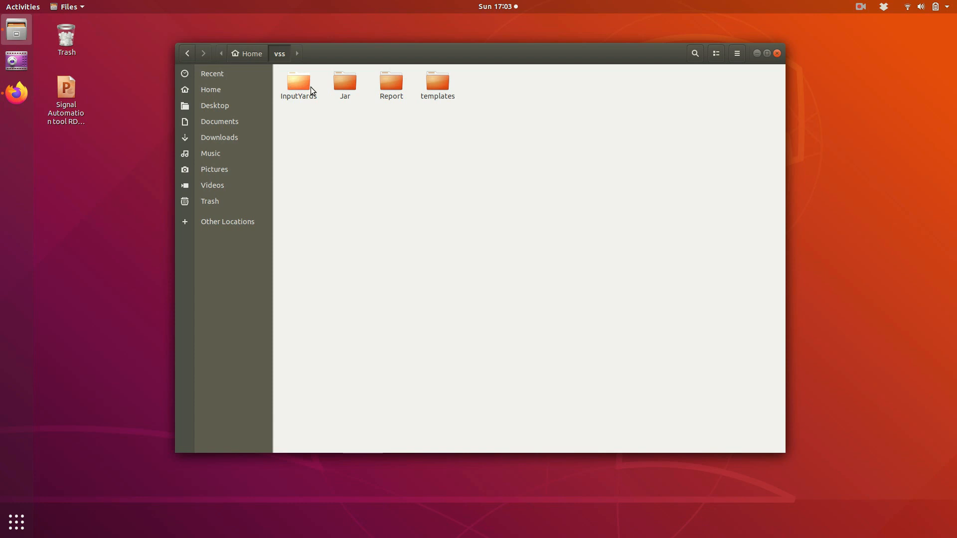
double_click(349, 81)
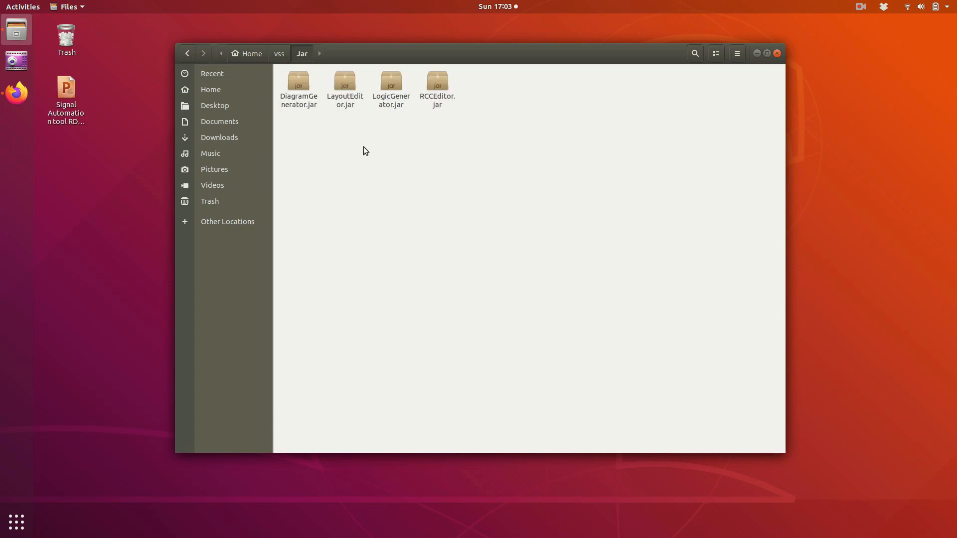
click(351, 102)
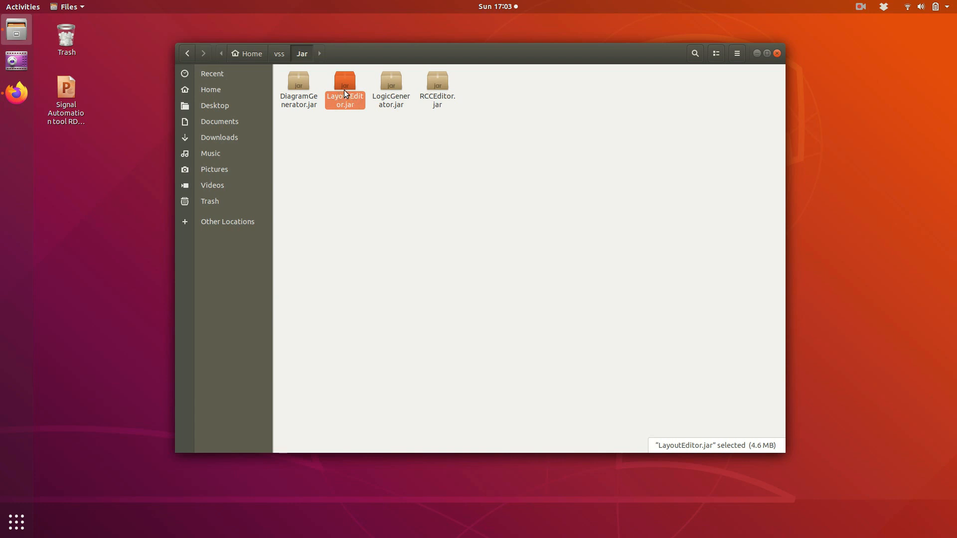
double_click(344, 92)
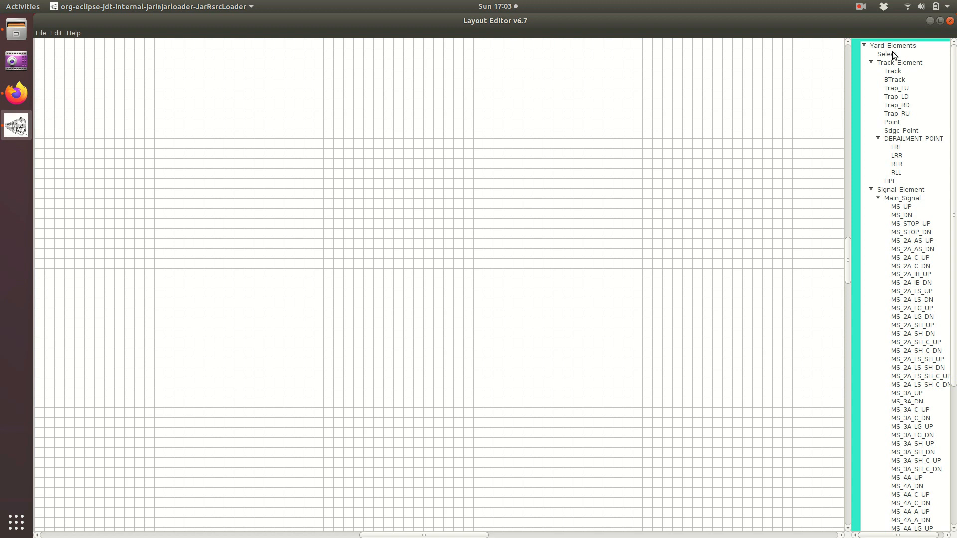
Draw a short horizontal Track element on the empty grid and name it C1T.
click(893, 72)
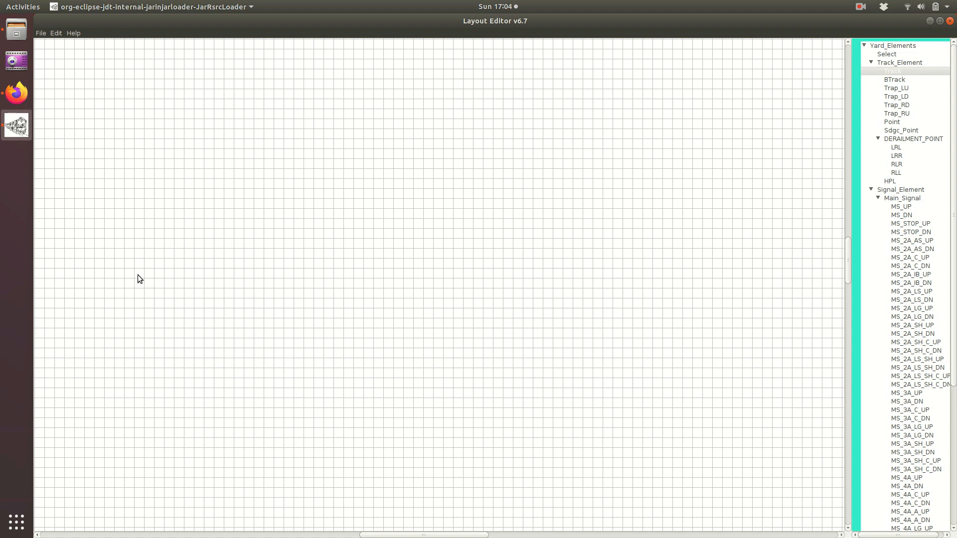
drag(184, 280, 195, 278)
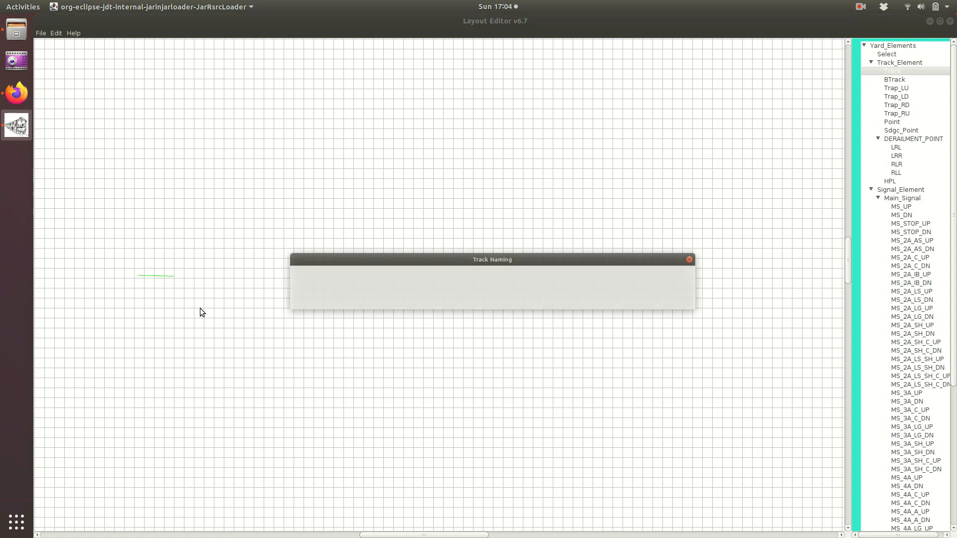
drag(346, 272, 312, 270)
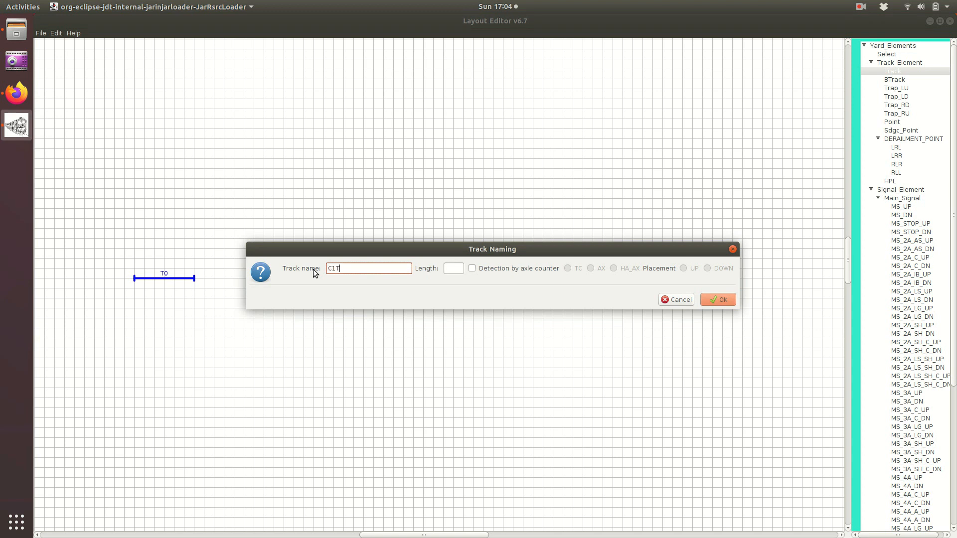
click(718, 300)
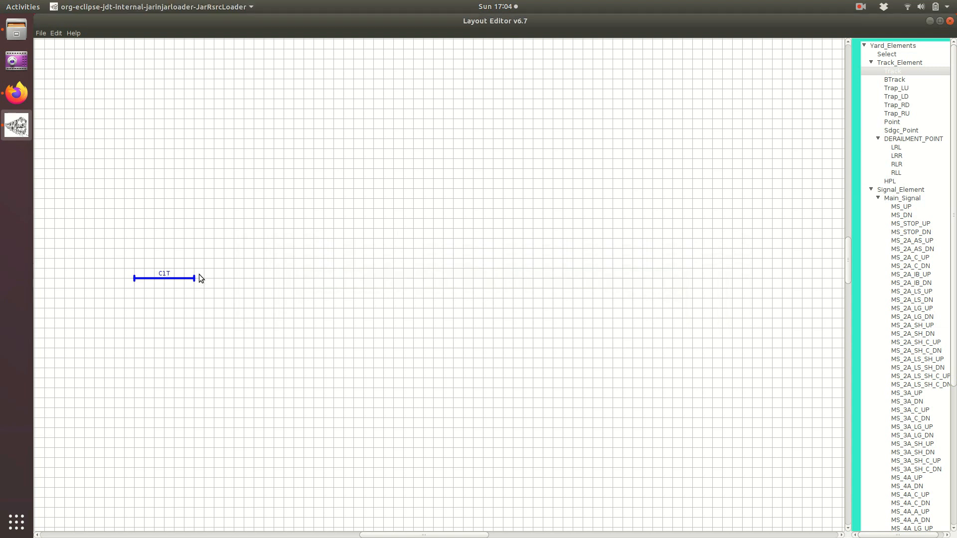
Add two more track sections end to end after C1T, naming them 1T1 and 1T2.
click(268, 278)
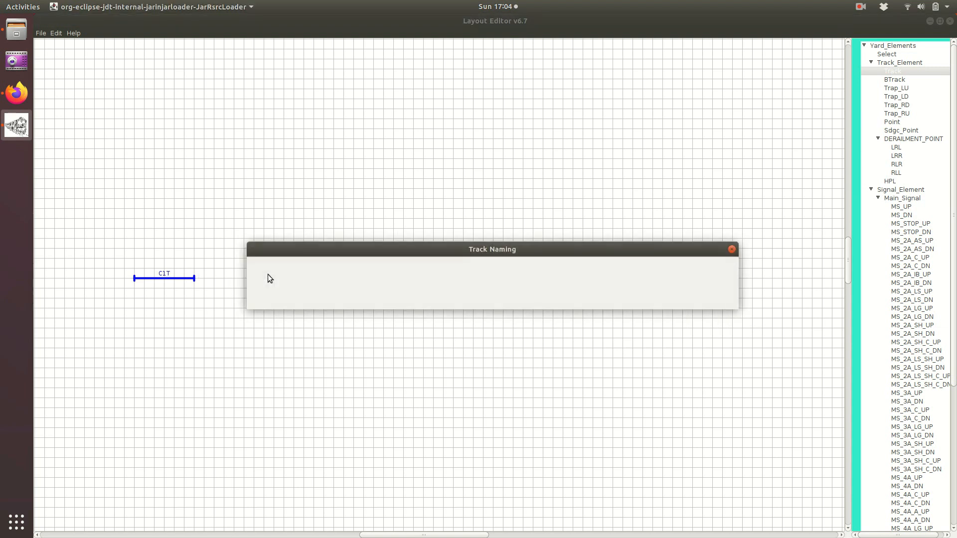
text(1T1)
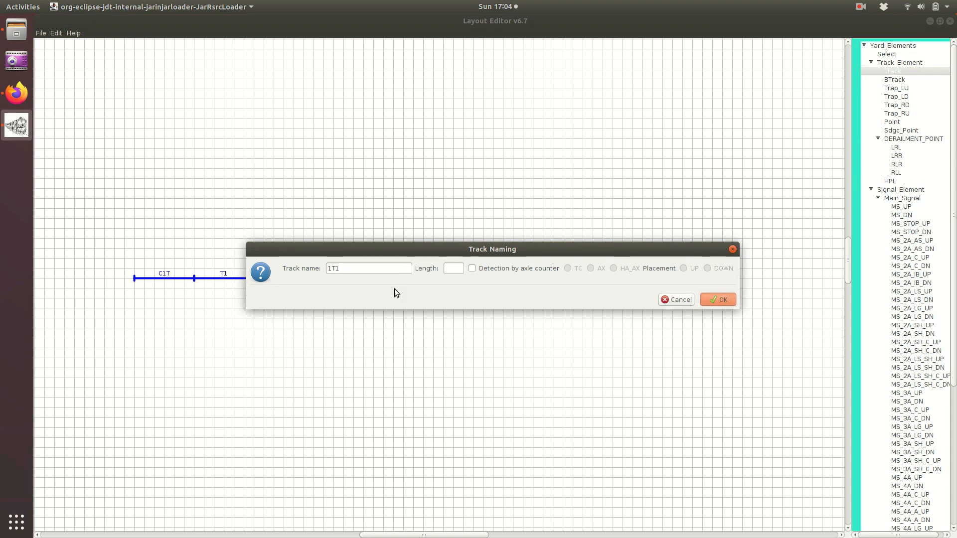
key(Return)
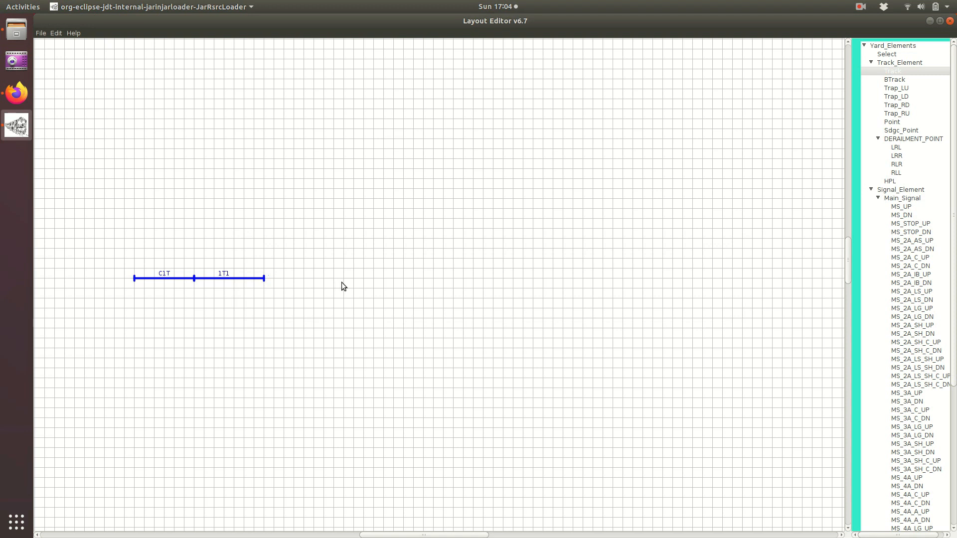
click(342, 282)
click(327, 270)
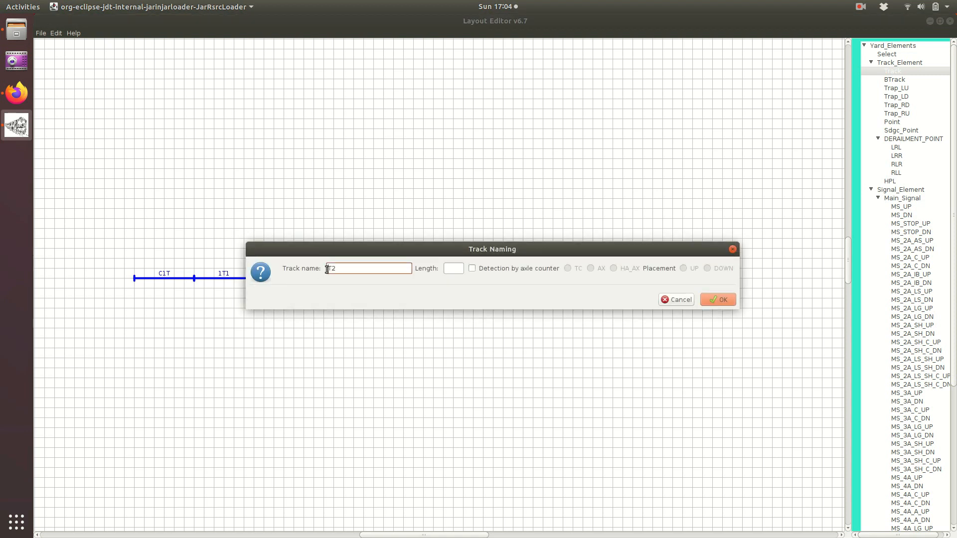
text(1)
click(723, 297)
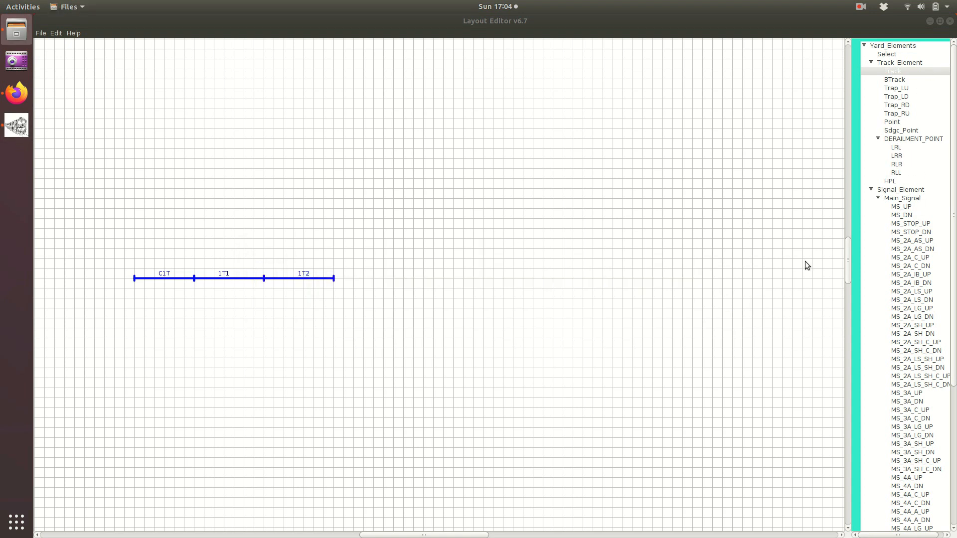
Place an MS_3A_C_UP main signal on C1T near its joint with 1T1, naming it S1/C1.
drag(954, 241, 934, 269)
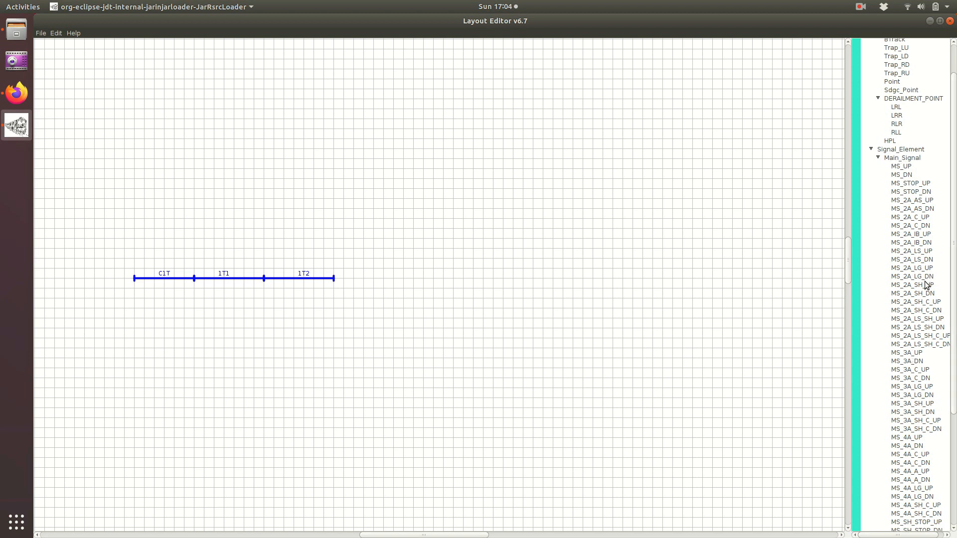
click(918, 370)
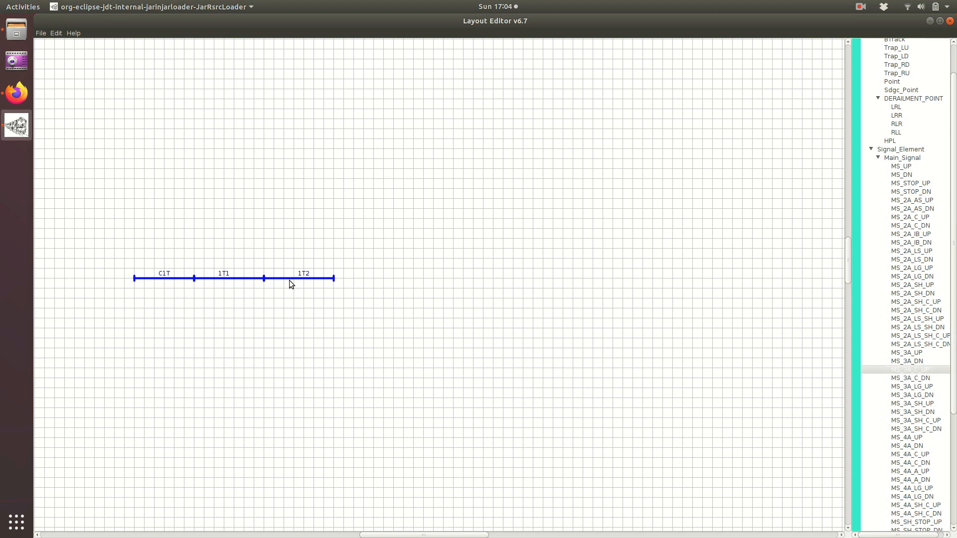
click(187, 277)
click(534, 269)
text(1)
click(566, 270)
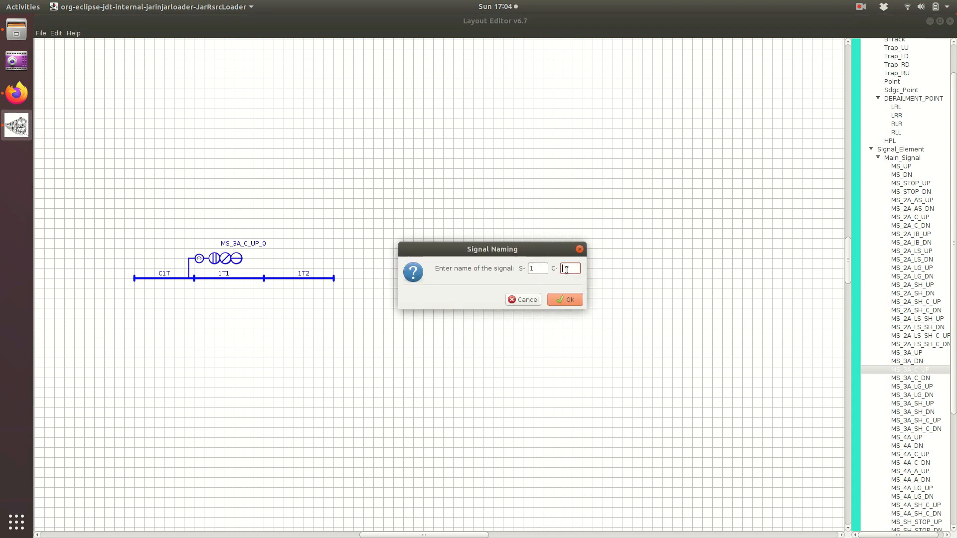
click(568, 299)
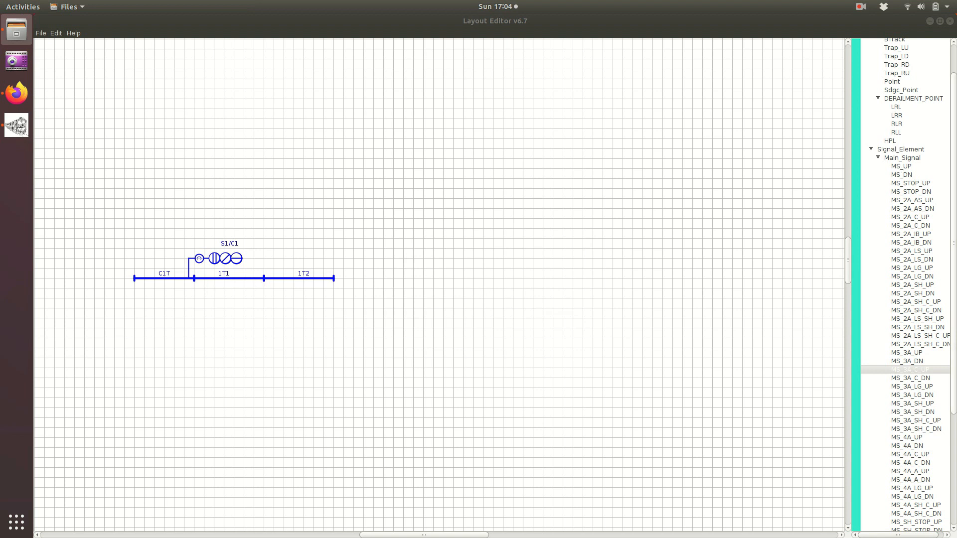
Extend the line beyond 1T2 with a longer Track element named 101A.
drag(953, 90, 953, 58)
click(897, 72)
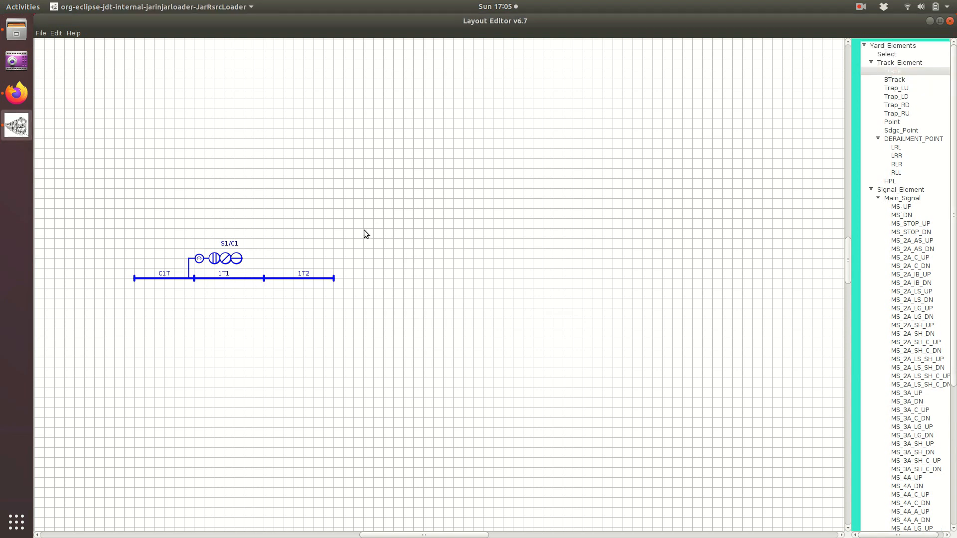
click(445, 279)
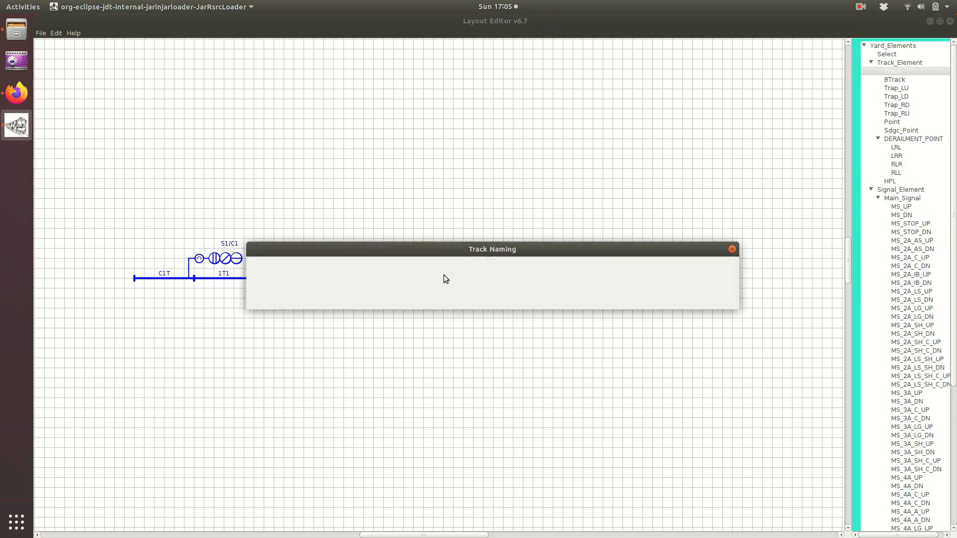
drag(343, 268, 323, 267)
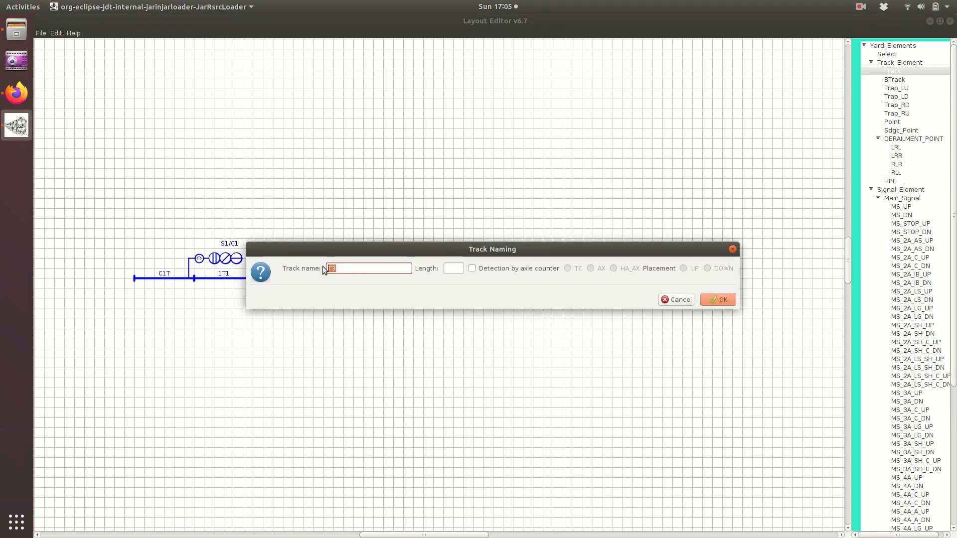
text(101A)
click(728, 299)
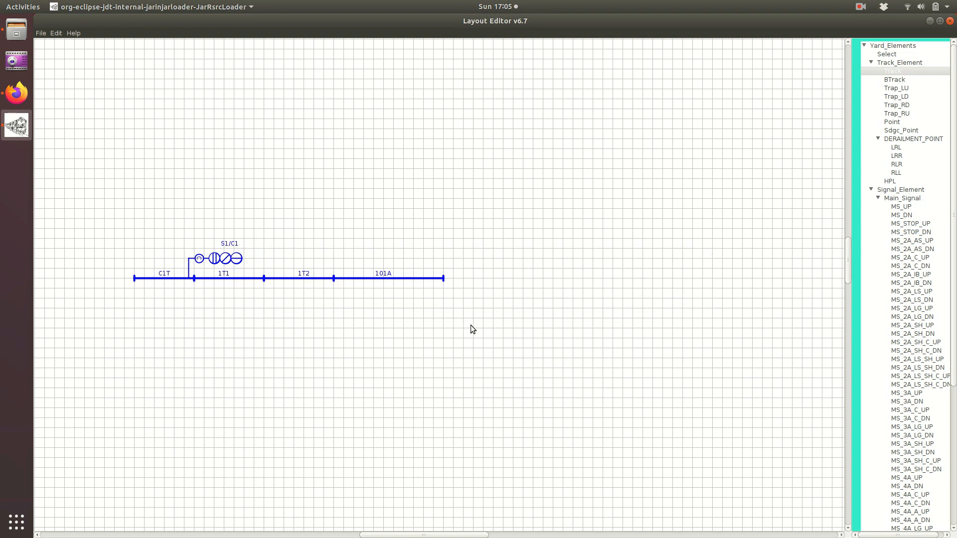
Draw a separate parallel Track element below 101A and name it 101B.
click(474, 356)
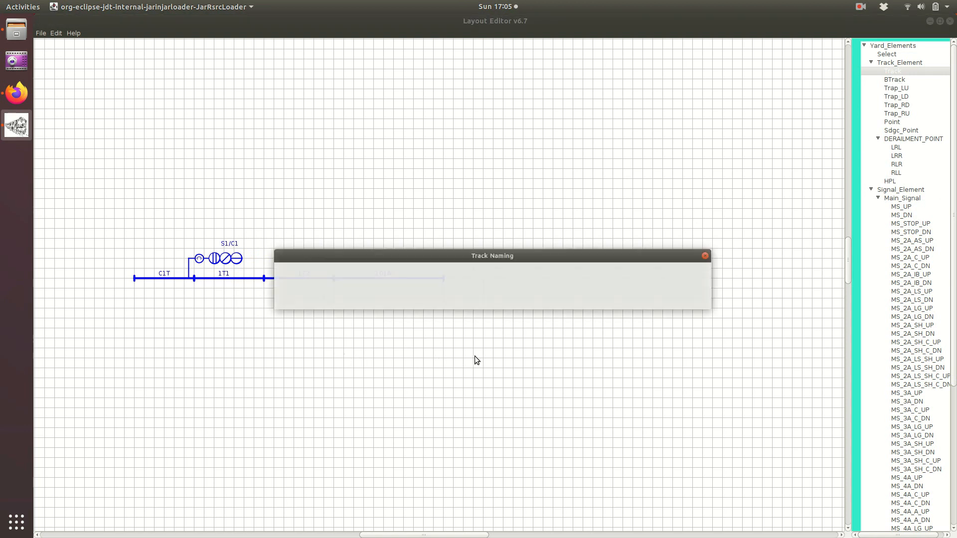
drag(365, 269, 329, 268)
key(BackSpace)
text(T01)
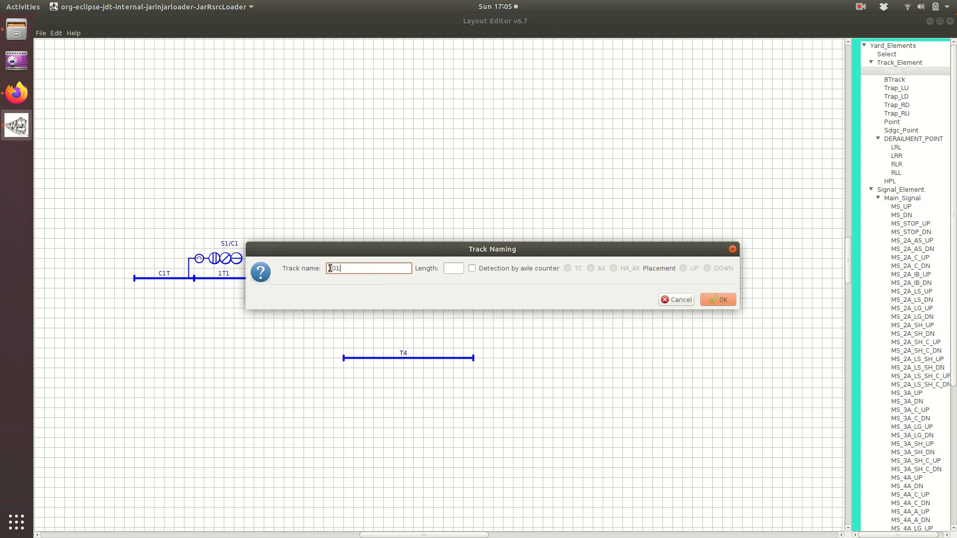
text(B)
click(718, 299)
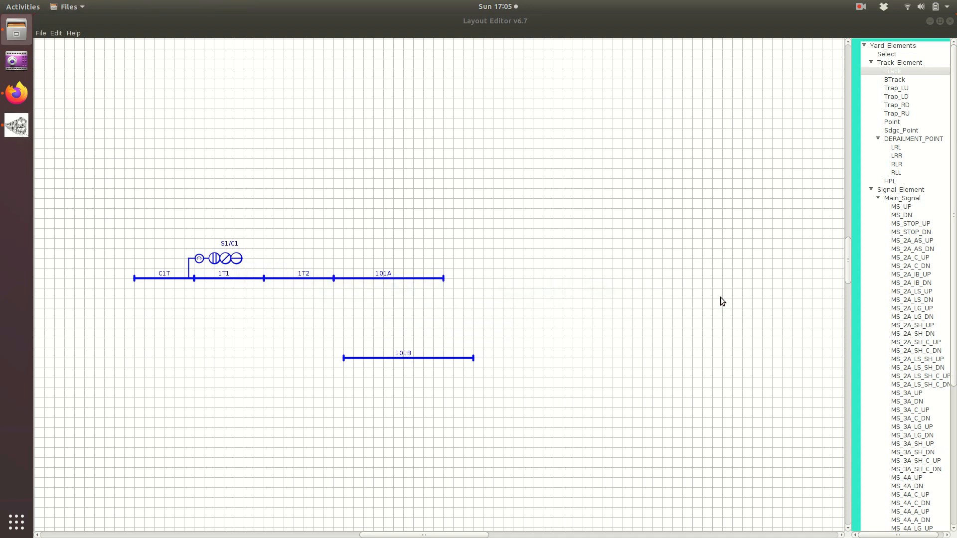
Connect tracks 101A and 101B with a Point element, using point number 101 and crankhandle number 1.
click(893, 122)
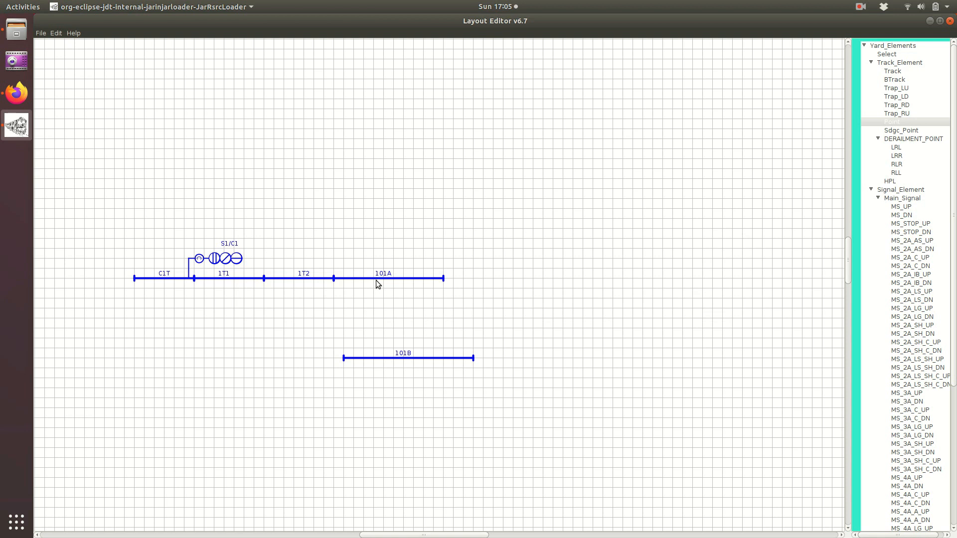
click(421, 355)
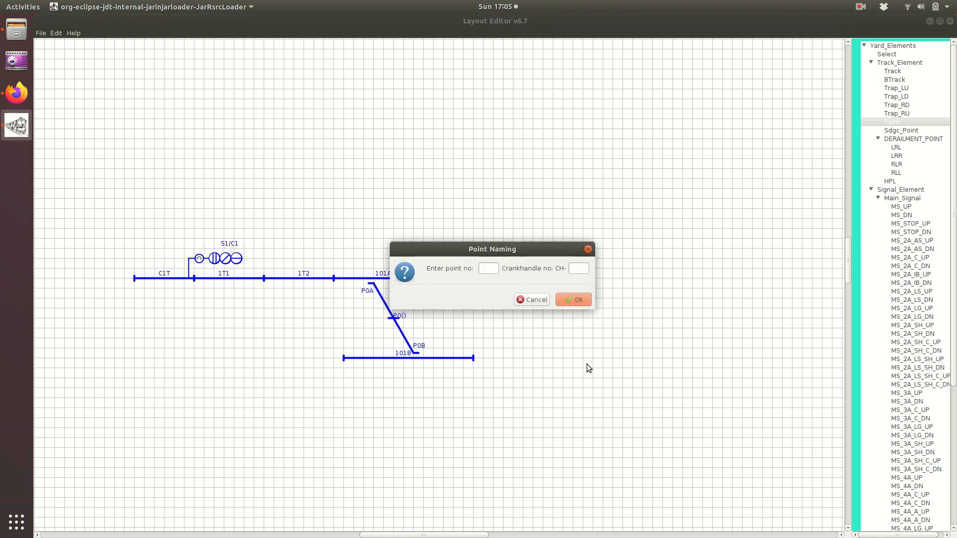
text(101)
click(580, 269)
text(1)
click(579, 299)
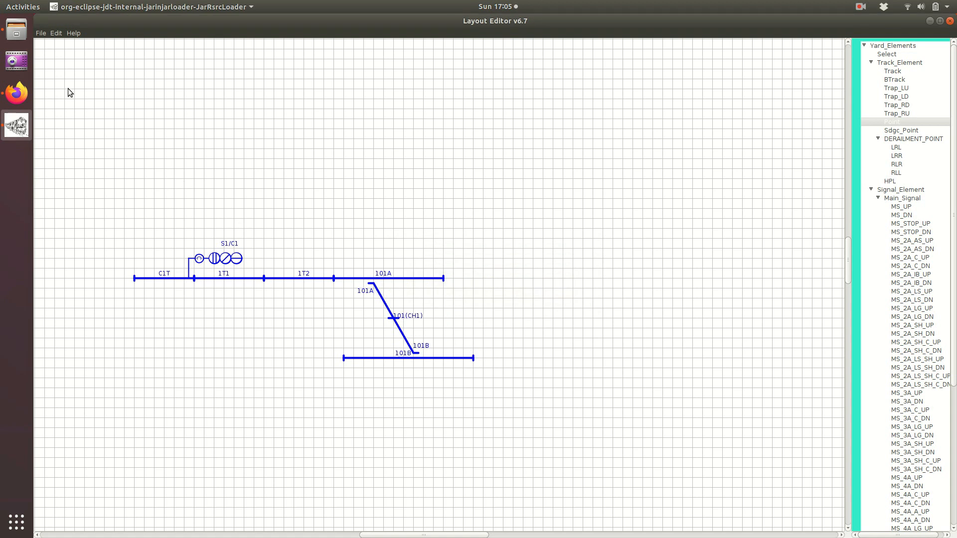
Start opening an existing yard and browse to the /home/vss/vss/InputYards folder.
click(43, 33)
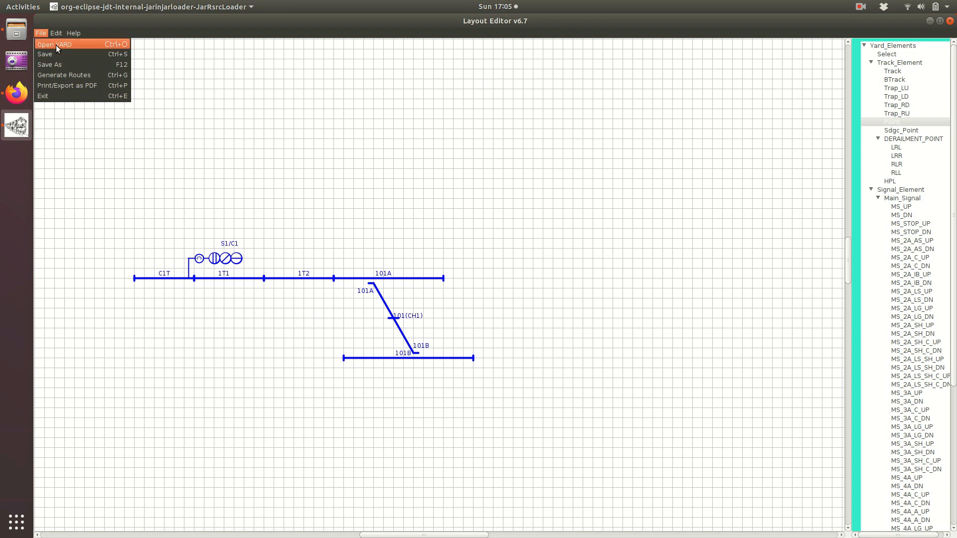
click(56, 44)
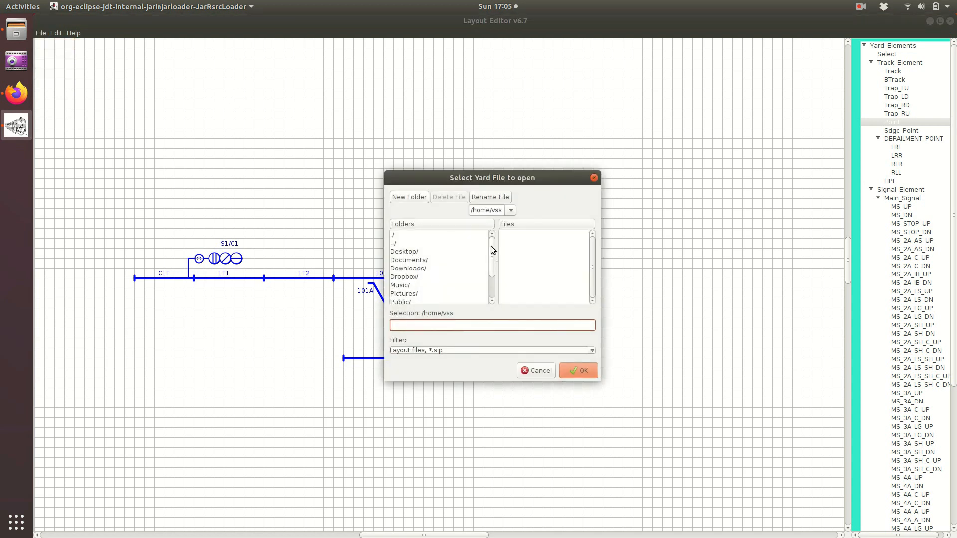
scroll(491, 278, down, 2)
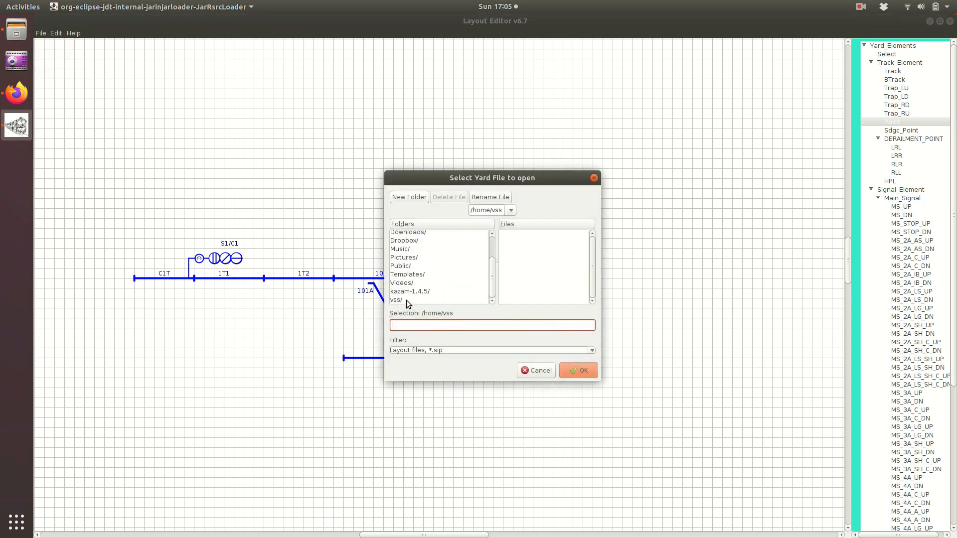
click(406, 300)
double_click(406, 300)
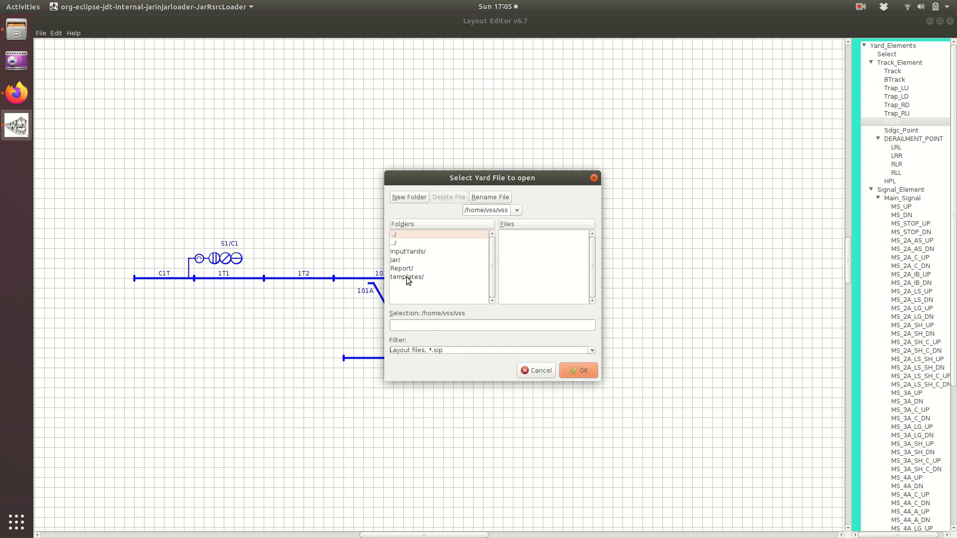
double_click(408, 258)
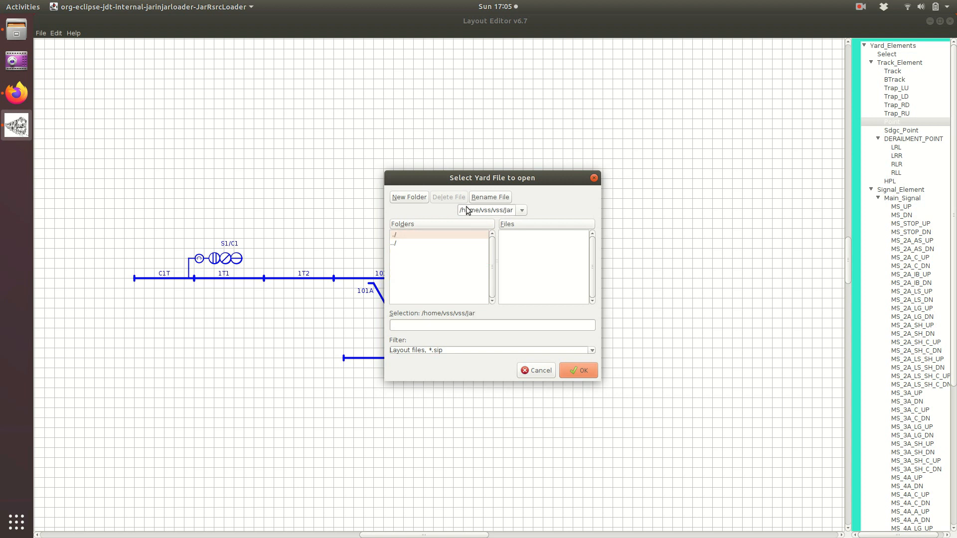
double_click(398, 241)
double_click(412, 252)
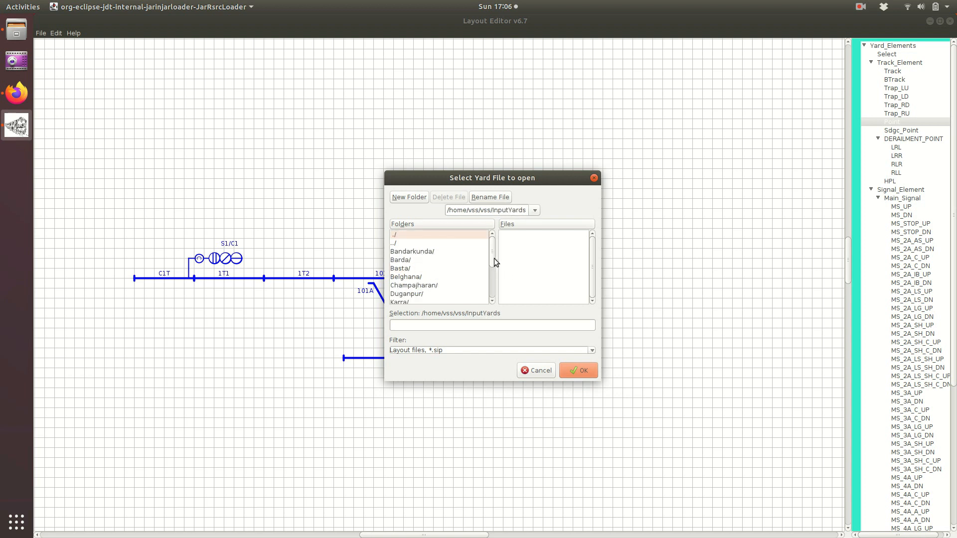
Open the yard file Venkatampalle.sip from the Venkatampalle folder.
scroll(432, 295, down, 5)
double_click(431, 295)
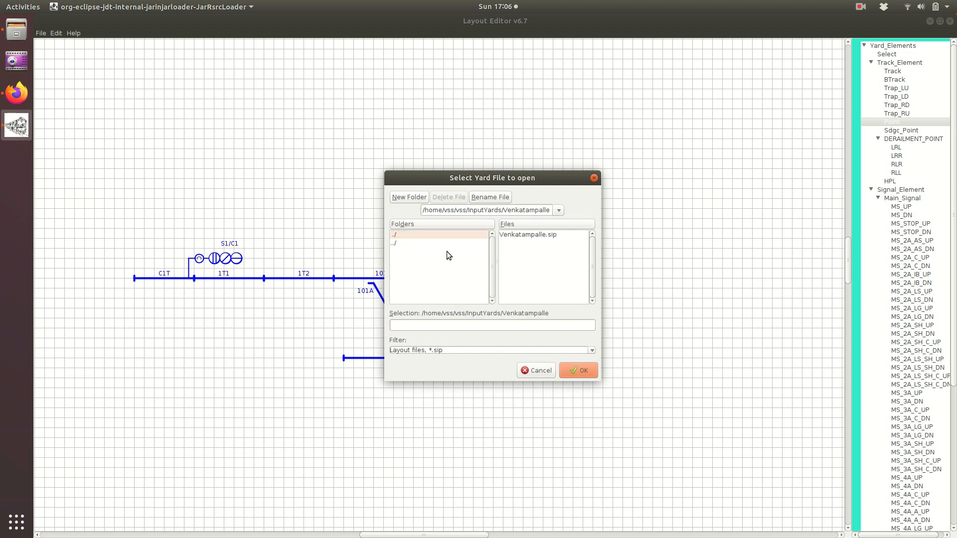
click(516, 238)
click(576, 372)
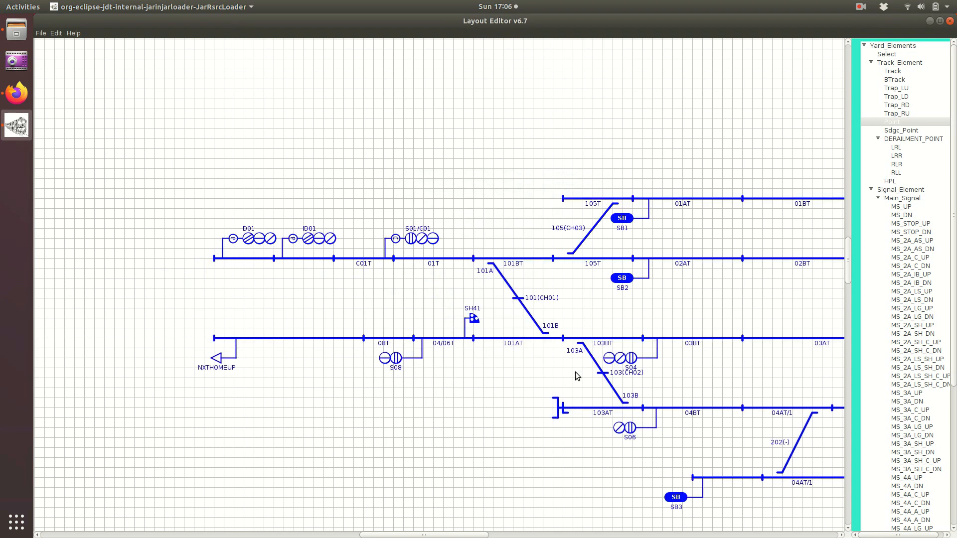
drag(394, 535, 413, 534)
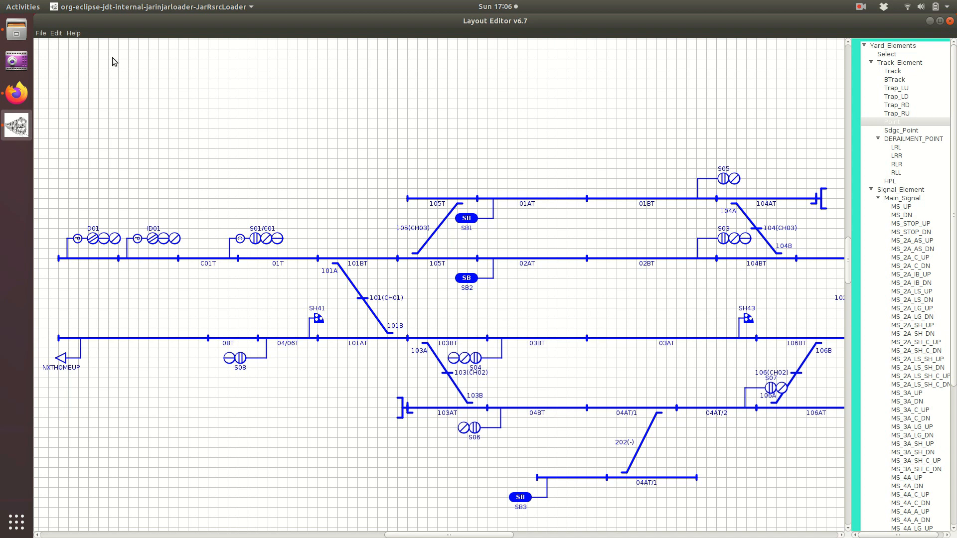
Set the name of the yard to VEMPATAMPLLE in the SIP information and save it.
click(46, 33)
mouse_move(58, 34)
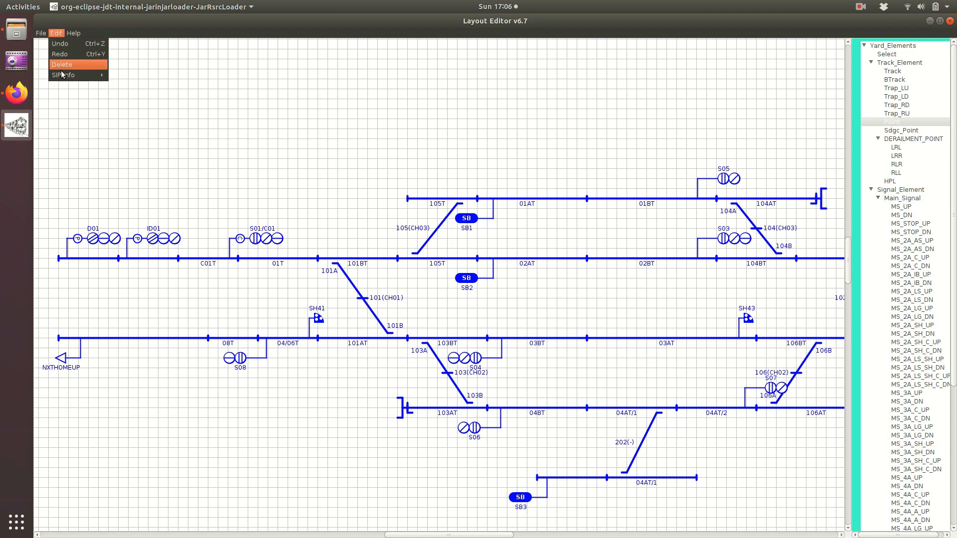
mouse_move(64, 74)
key(Return)
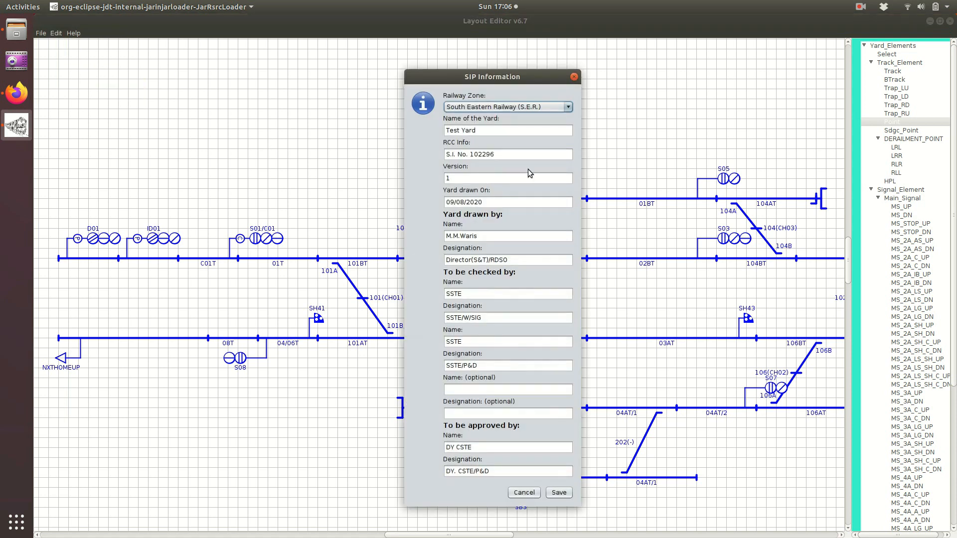
click(507, 132)
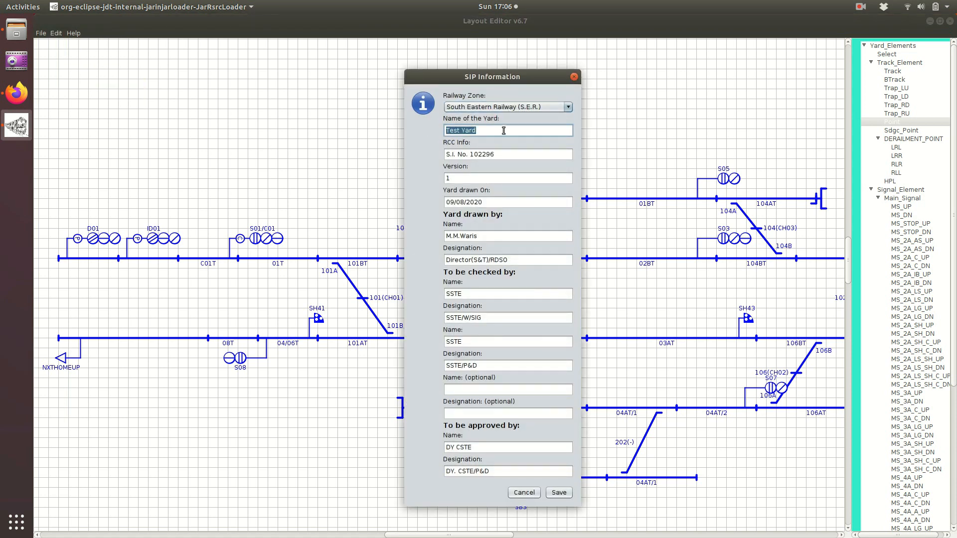
text(VEMPAT)
text(AMPLLE)
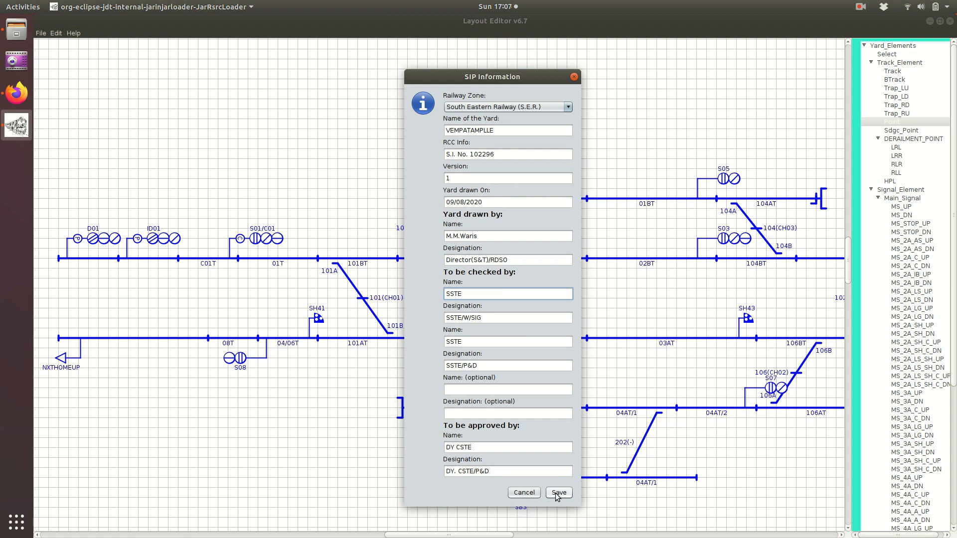
click(558, 494)
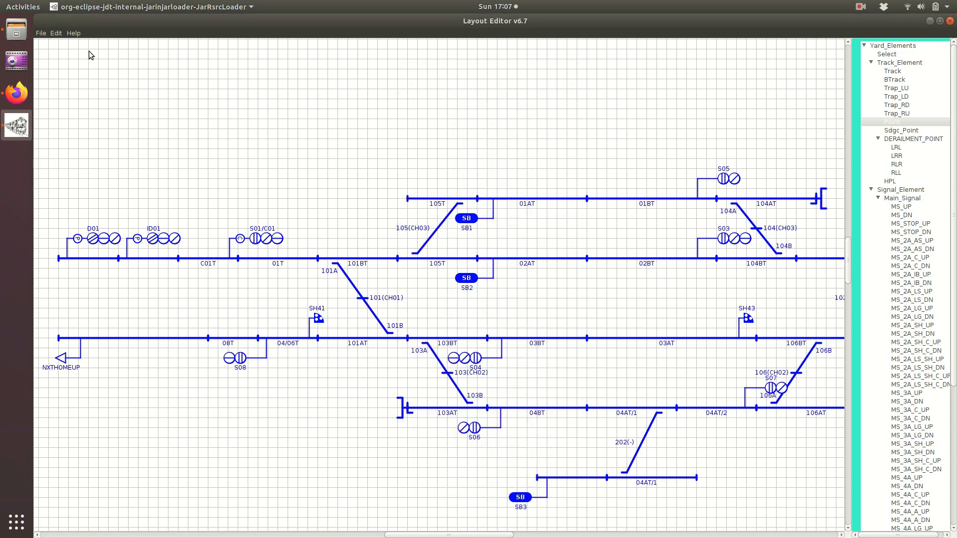
Generate the yard's routes, including distant signals with other routes but excluding cup-shaped movements.
click(46, 35)
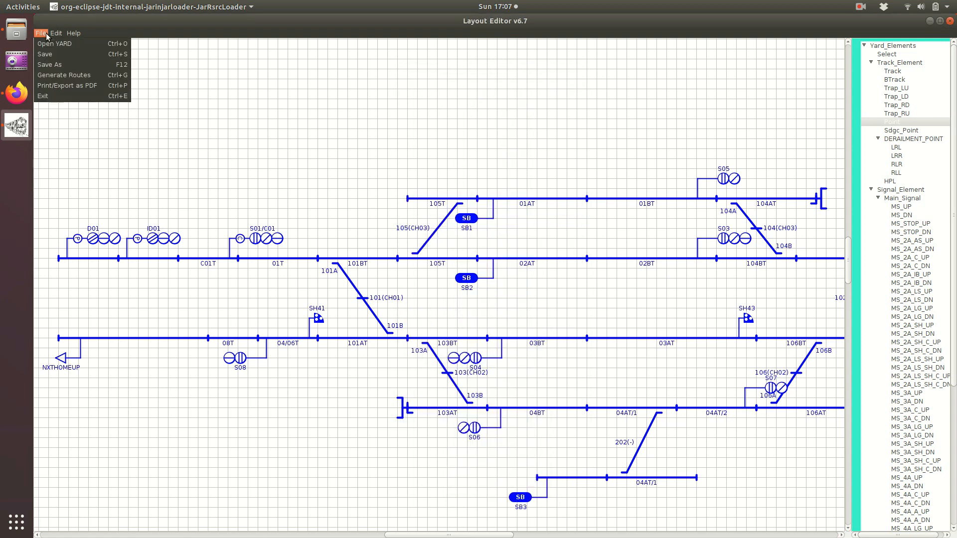
click(55, 75)
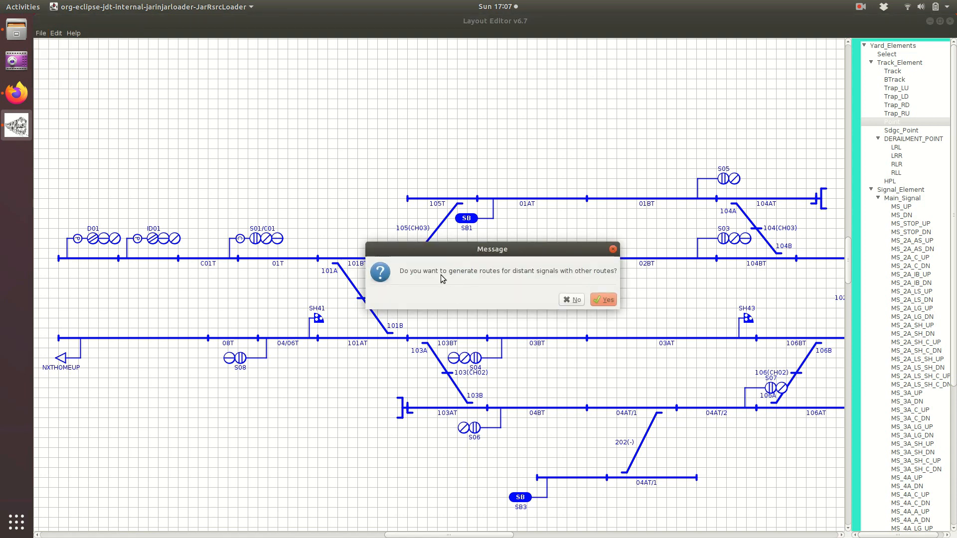
click(598, 301)
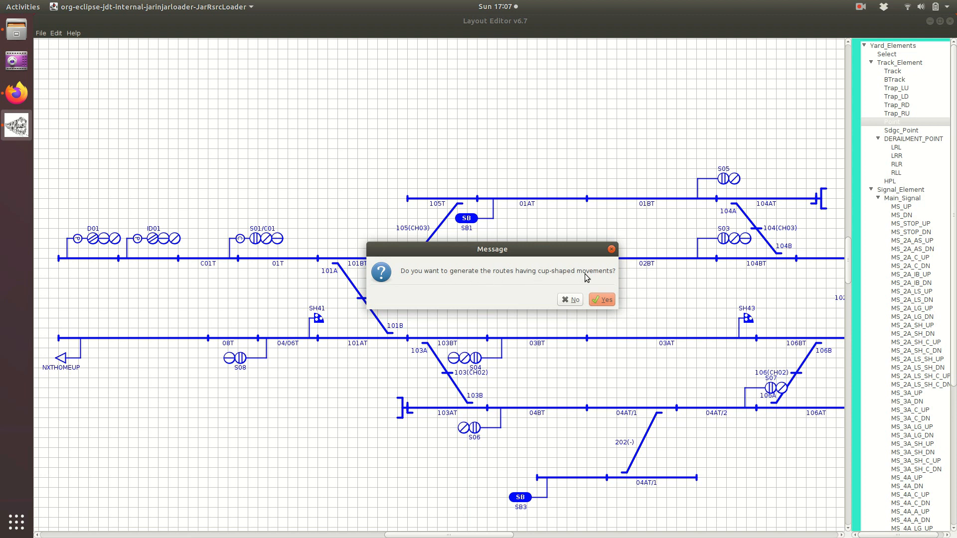
click(571, 301)
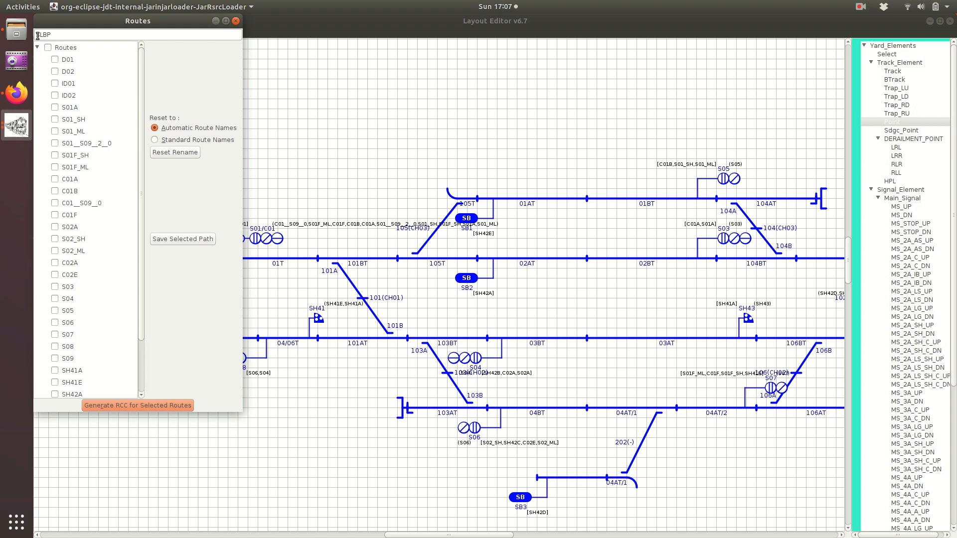
Include all generated routes in the selection and highlight route S01_ML on the layout.
click(48, 47)
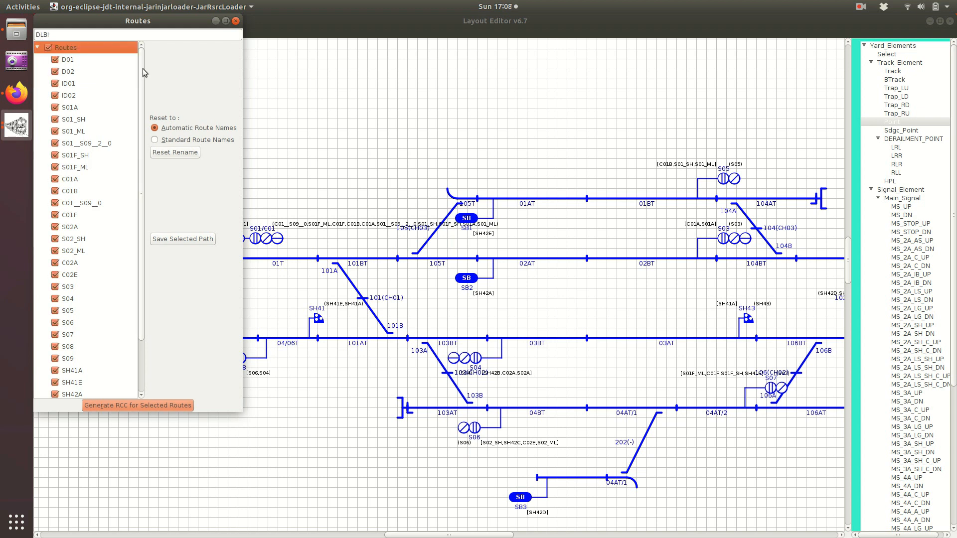
drag(142, 71, 138, 118)
scroll(100, 79, up, 2)
click(82, 124)
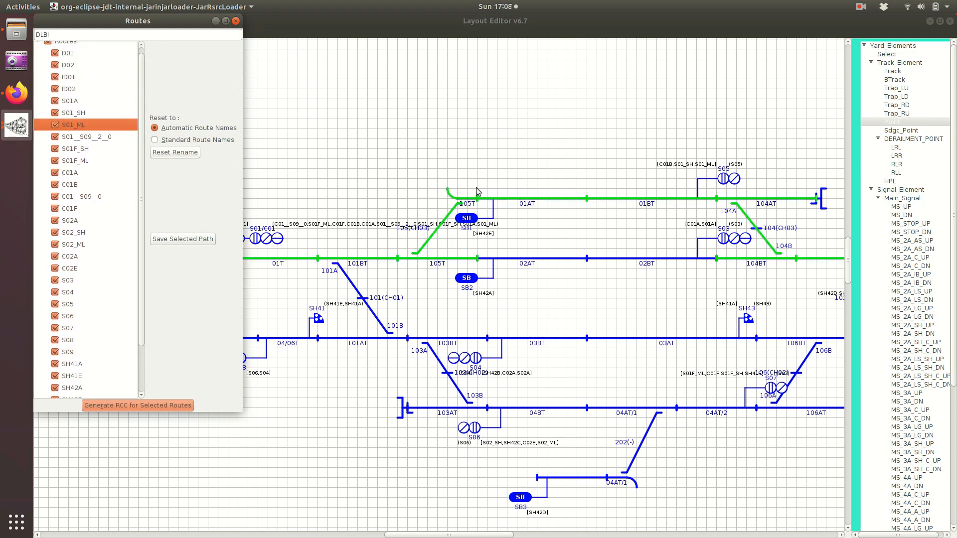
drag(142, 171, 144, 143)
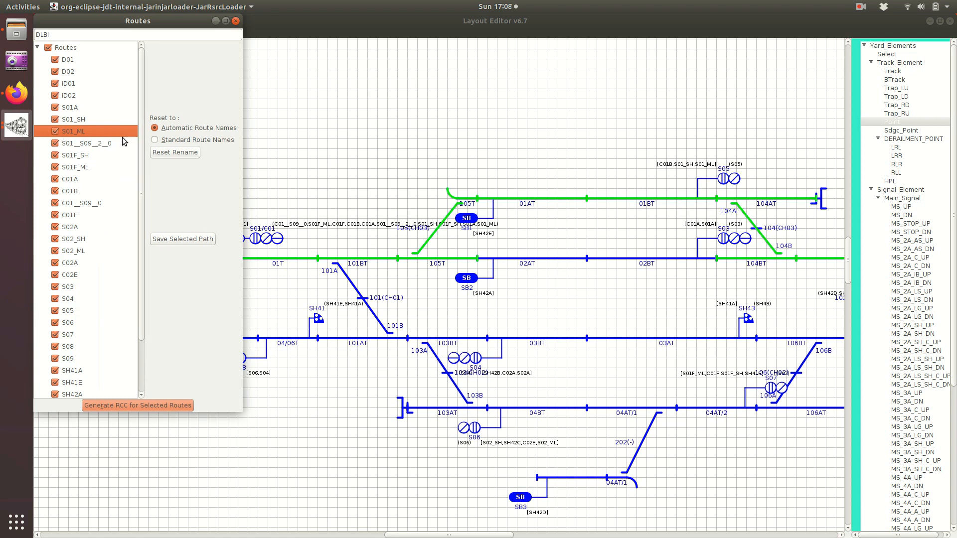
drag(141, 127, 149, 102)
Generate the RCC for the selected routes, saving it as Venkatampalle in the yard's folder with the indirect locking column included.
click(130, 404)
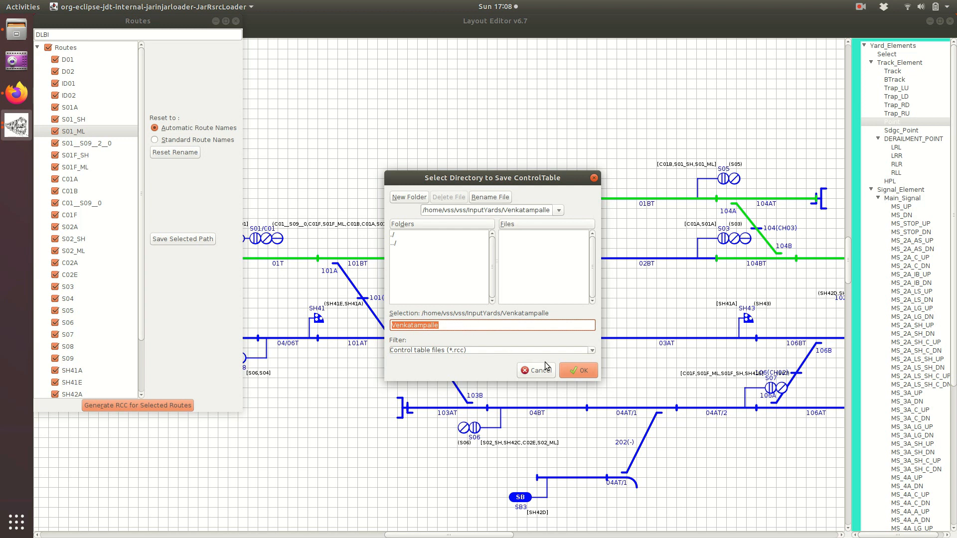
click(564, 369)
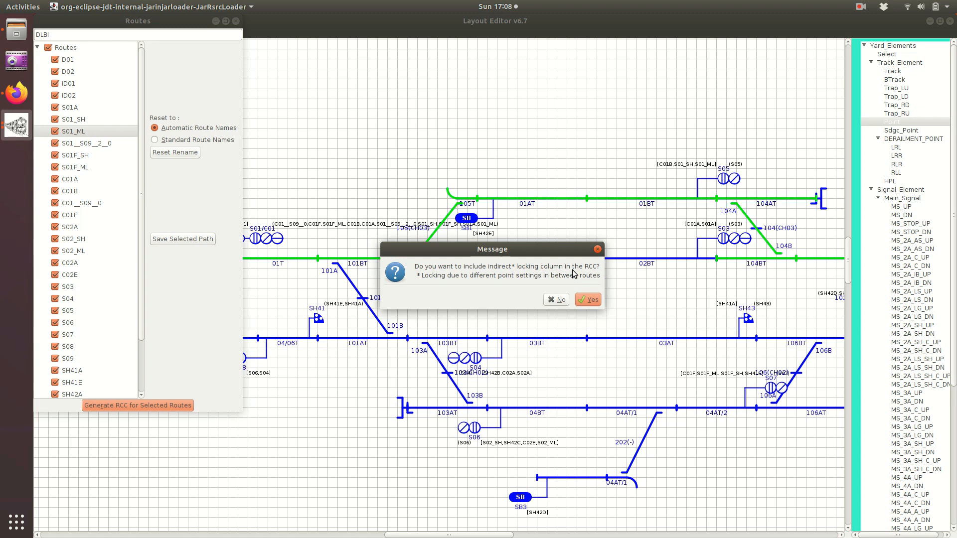
click(587, 298)
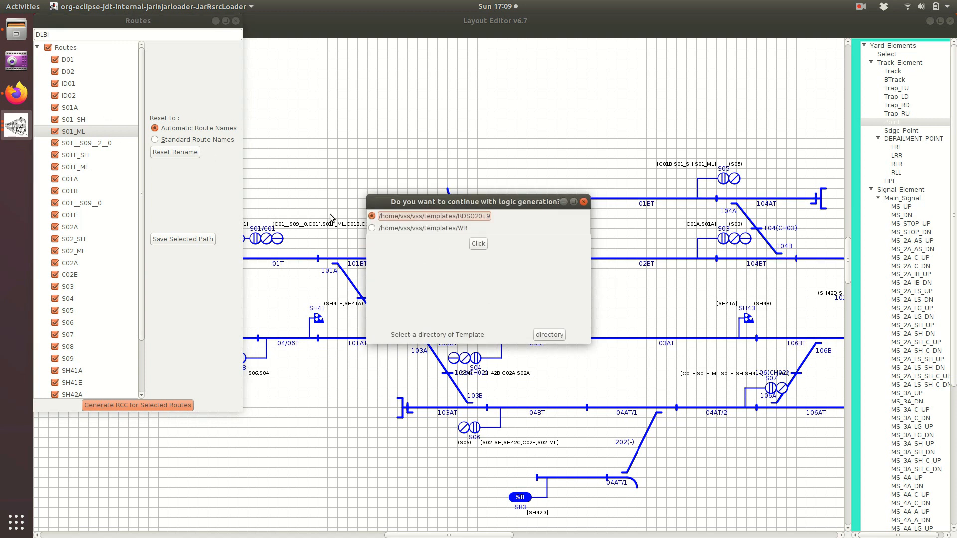
Switch to the Files app and open VenkatampalleRCC.pdf from the vss/InputYards/Venkatampalle folder.
click(16, 30)
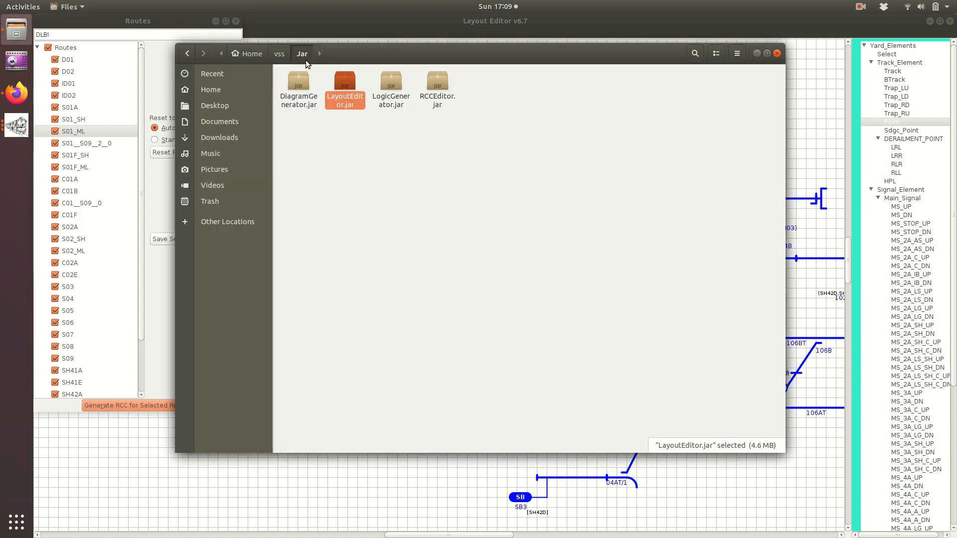
click(260, 52)
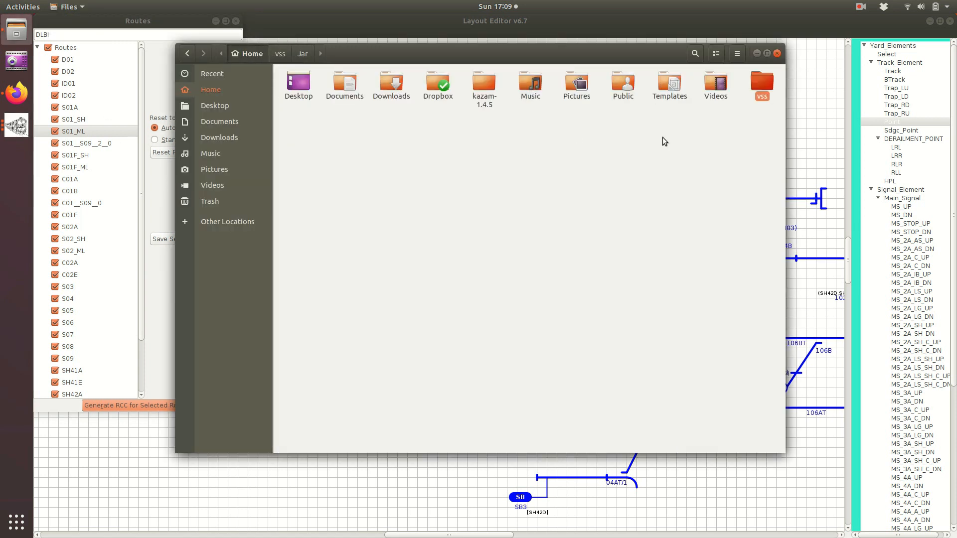
double_click(758, 80)
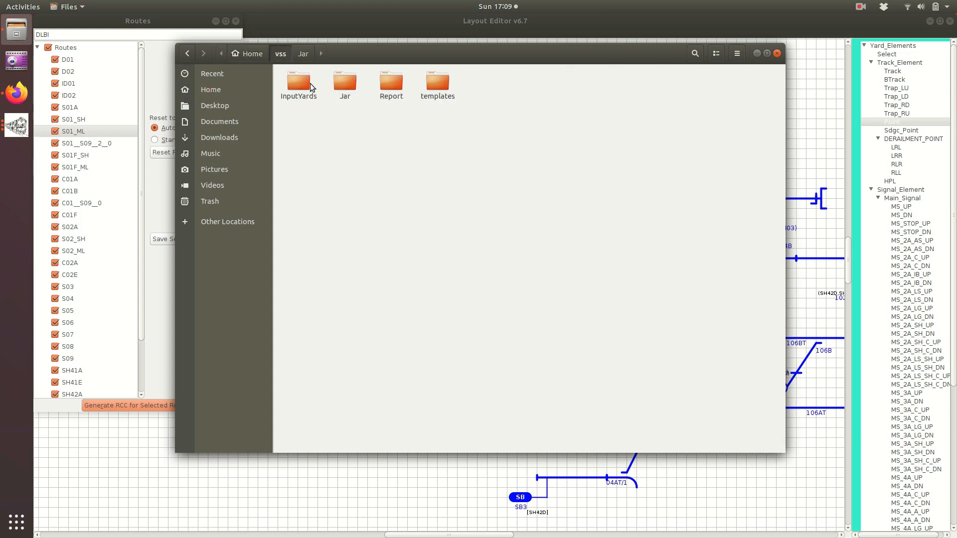
double_click(310, 86)
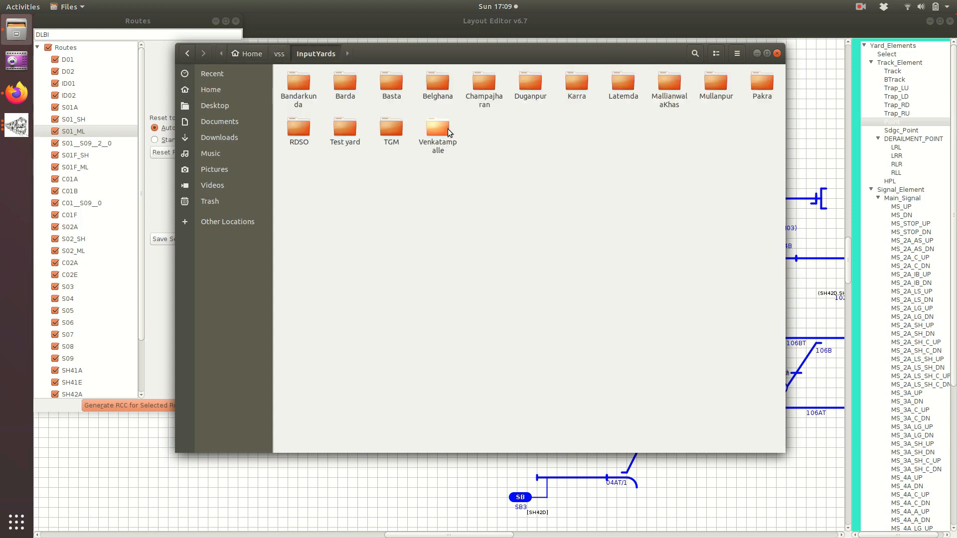
double_click(448, 132)
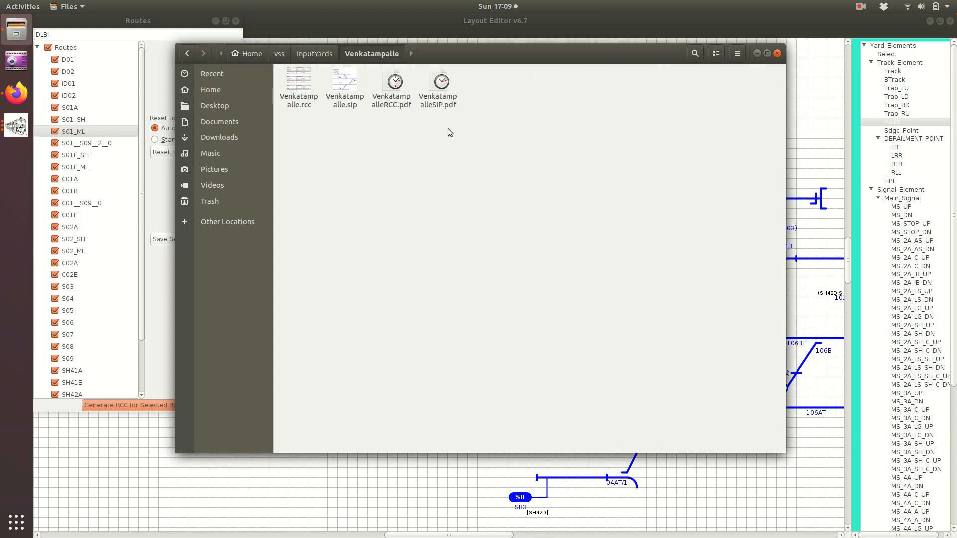
click(395, 89)
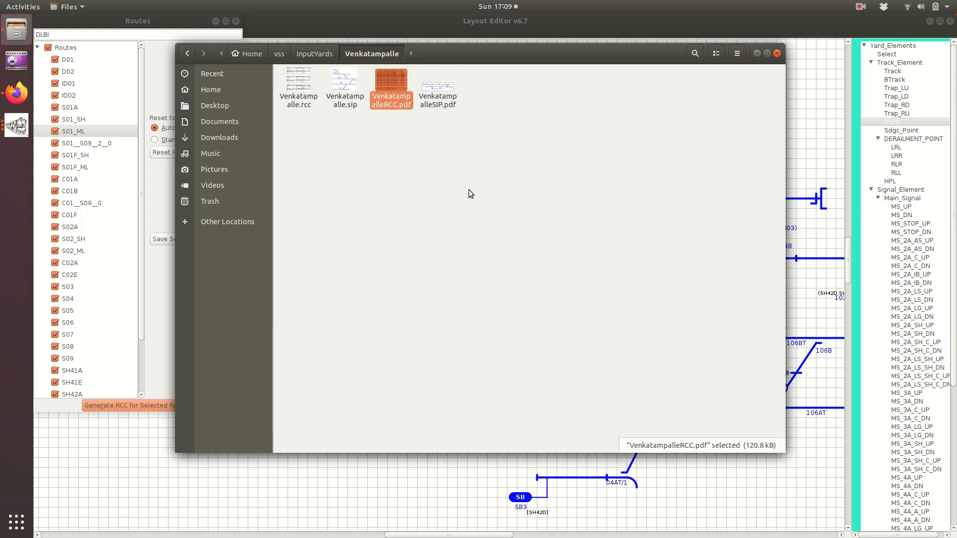
double_click(396, 88)
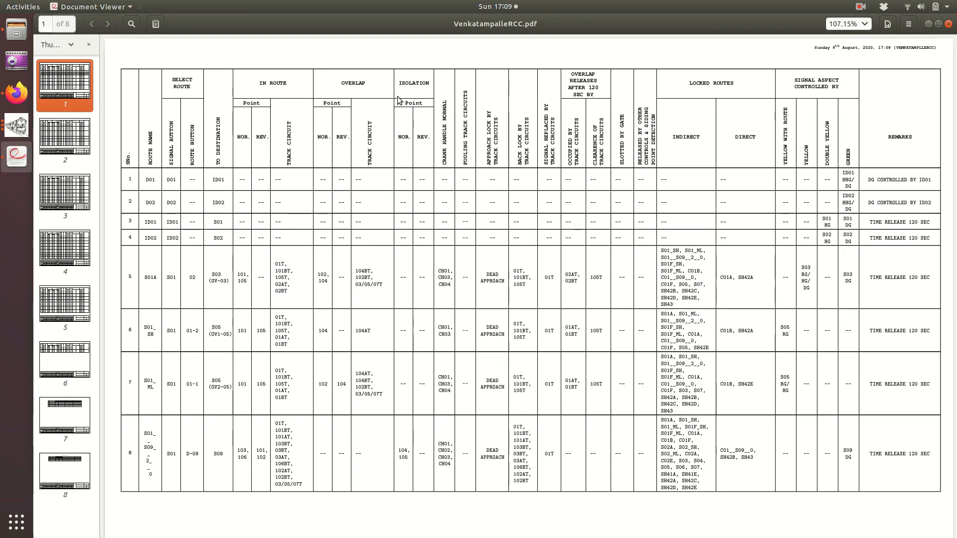
Zoom the control table to 200% and examine the date, time and yard name in its page header.
click(865, 23)
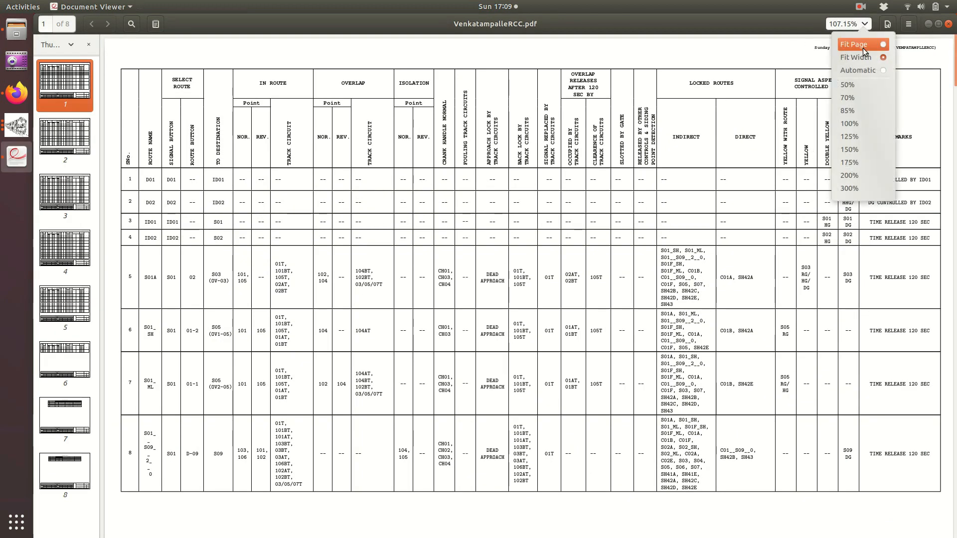
click(872, 174)
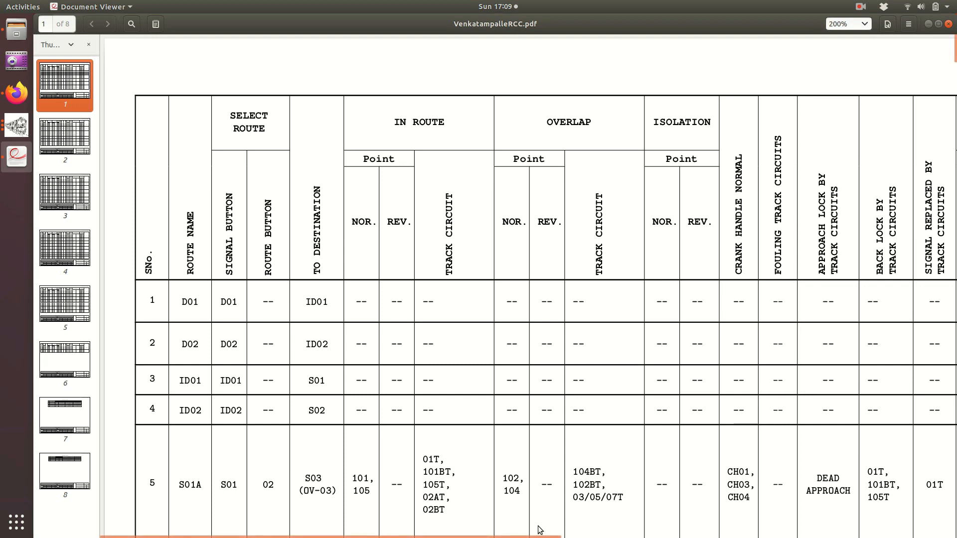
scroll(820, 83, right, 10)
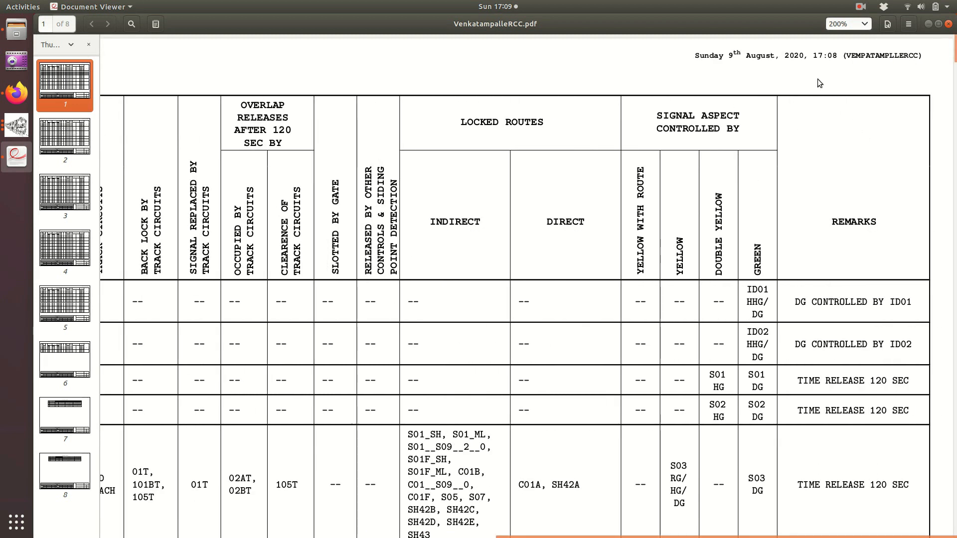
drag(695, 56, 895, 55)
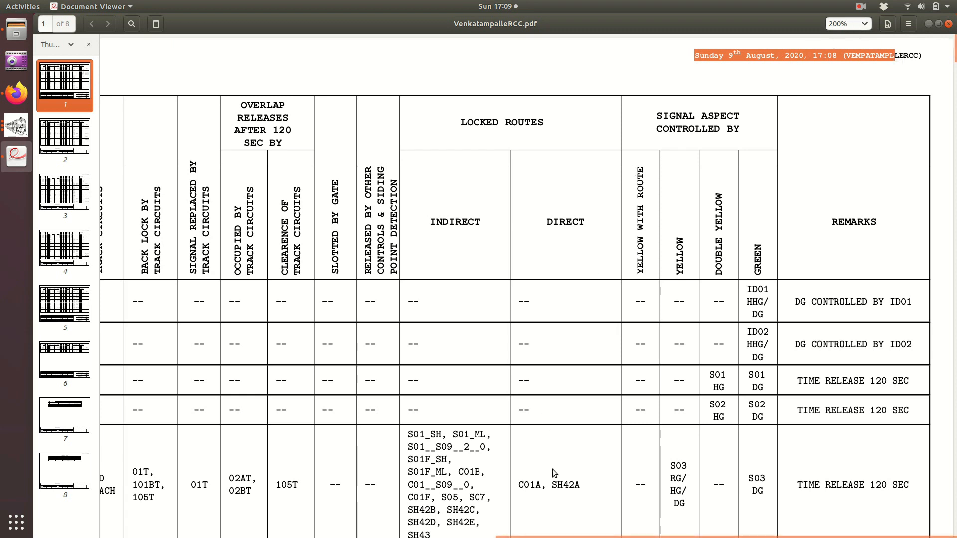
Examine the control table's columns across its full width, and close the PDF and the yard's folder window.
drag(558, 534, 169, 526)
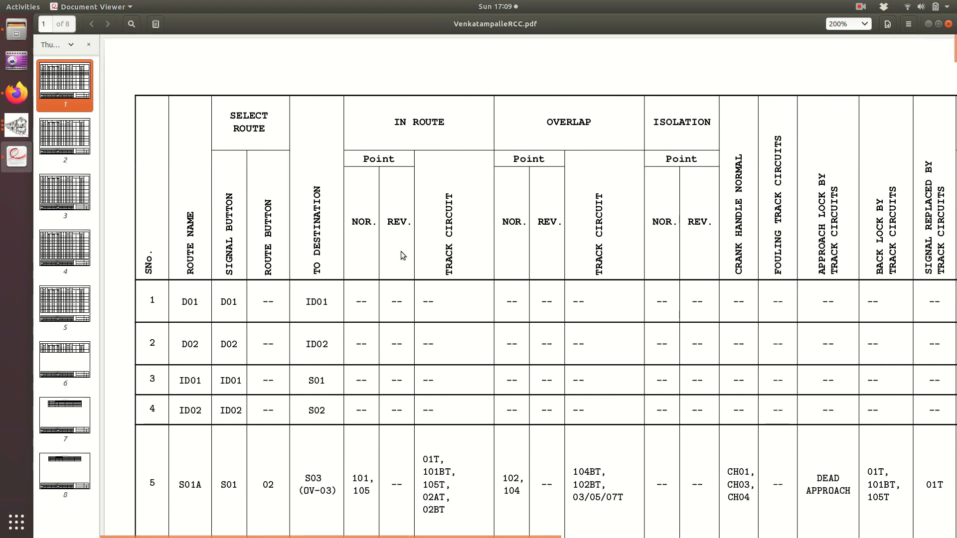
drag(251, 536, 332, 536)
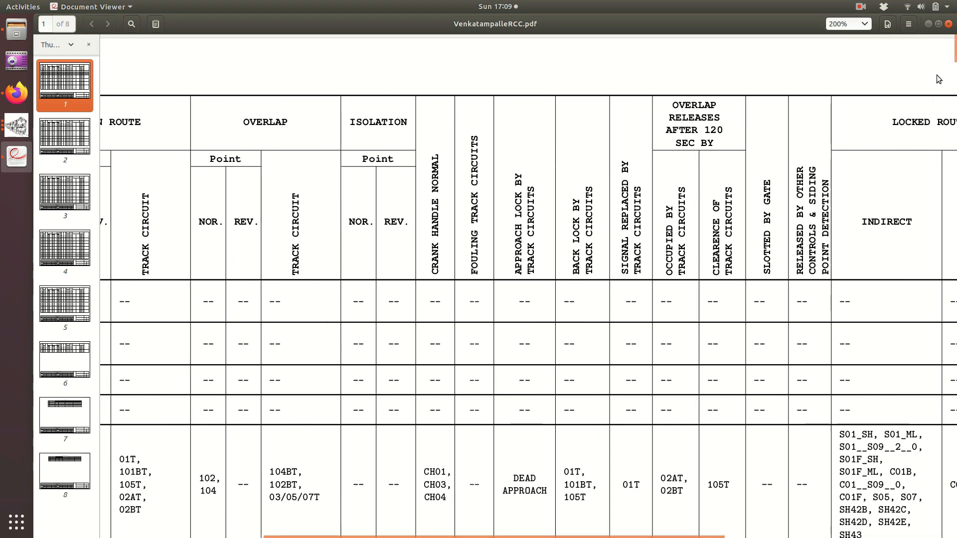
click(949, 25)
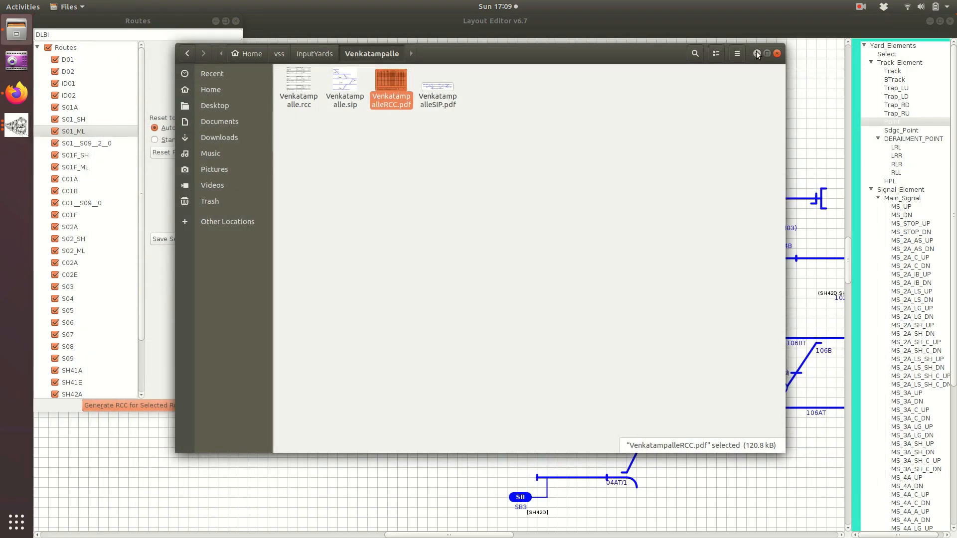
click(777, 53)
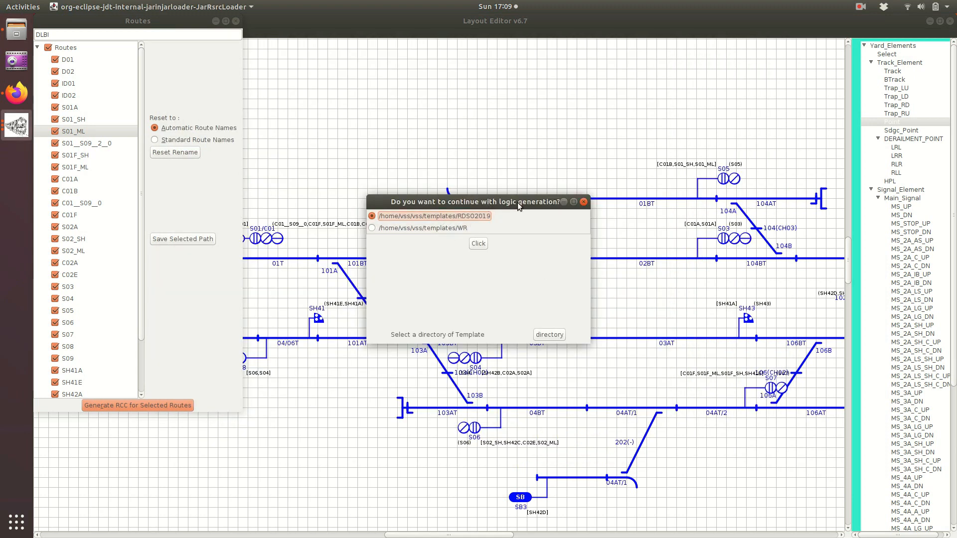
Continue with logic generation using the RDSO2019 template and the Kyosan type of logical expression.
click(479, 244)
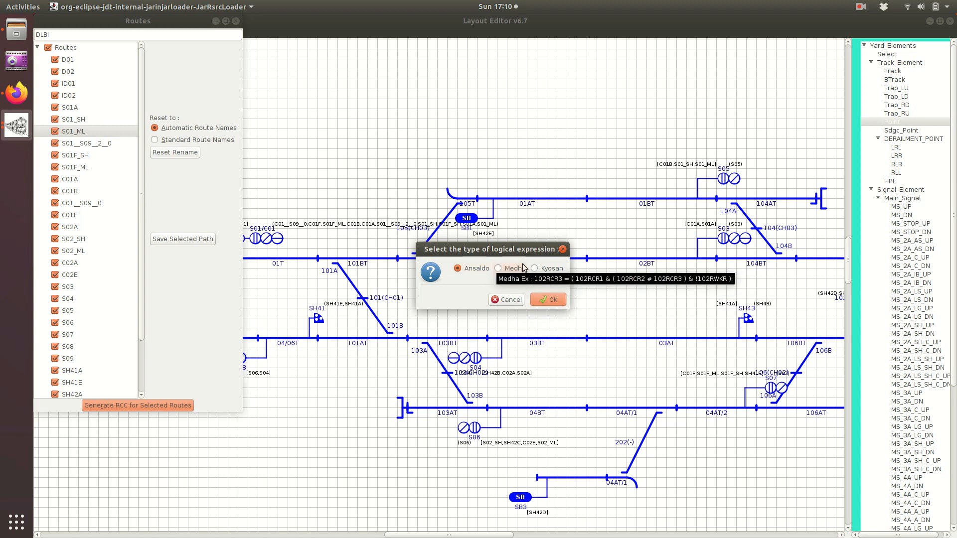
click(550, 269)
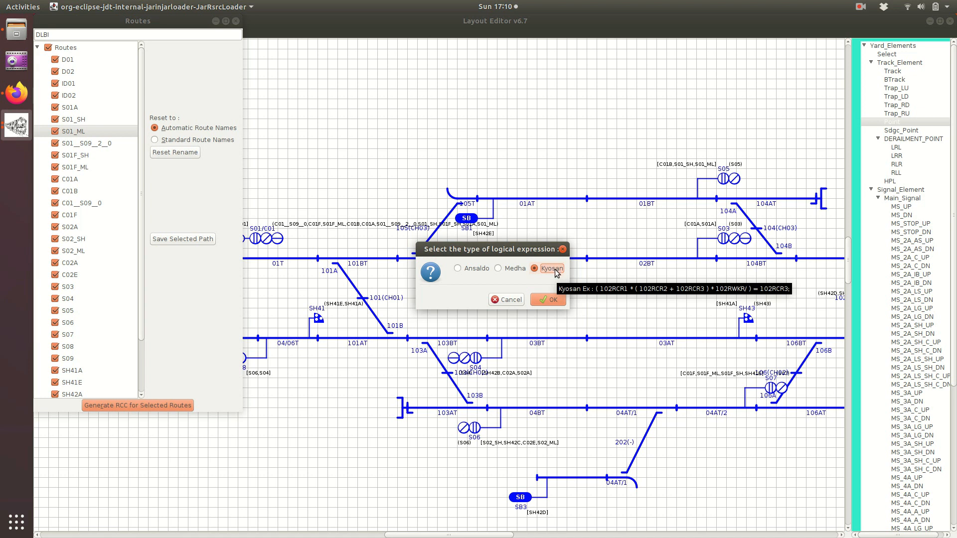
click(546, 299)
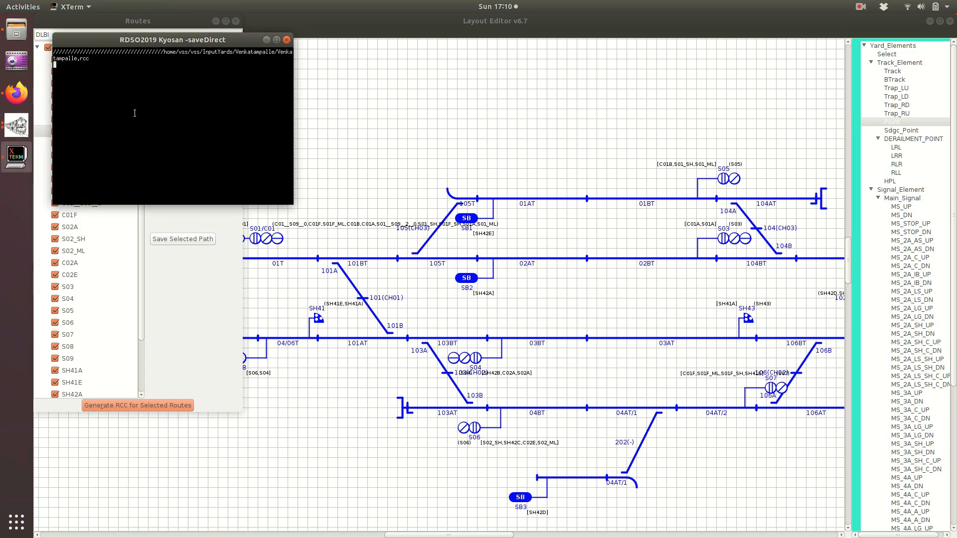
Switch to the Files app, move its window clear of the terminal output, and look into the yard's circuits folder.
click(10, 34)
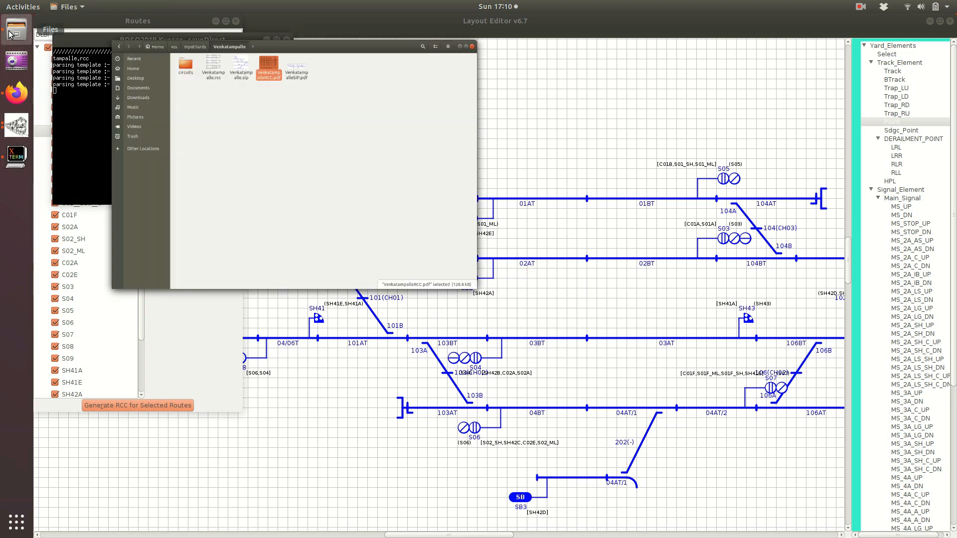
drag(514, 53, 660, 73)
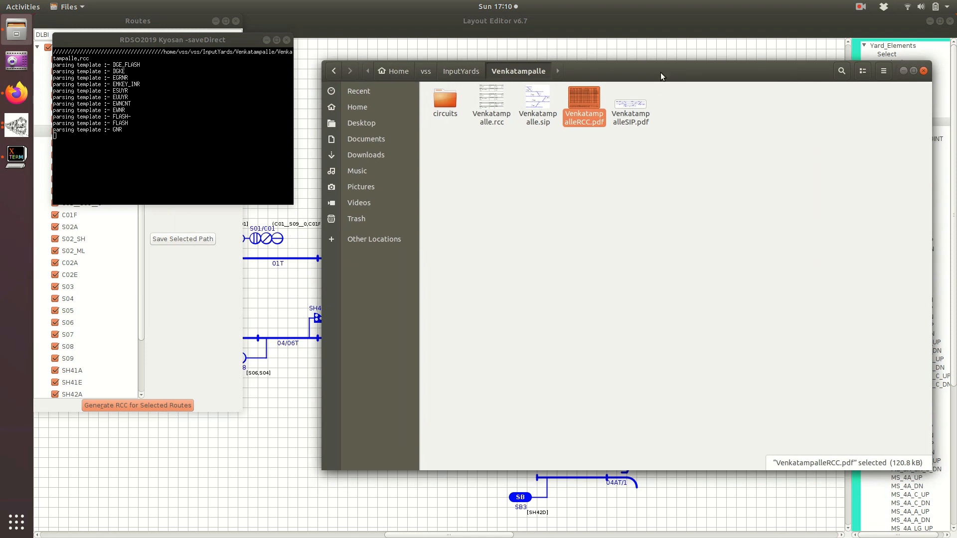
click(444, 101)
double_click(444, 104)
double_click(444, 102)
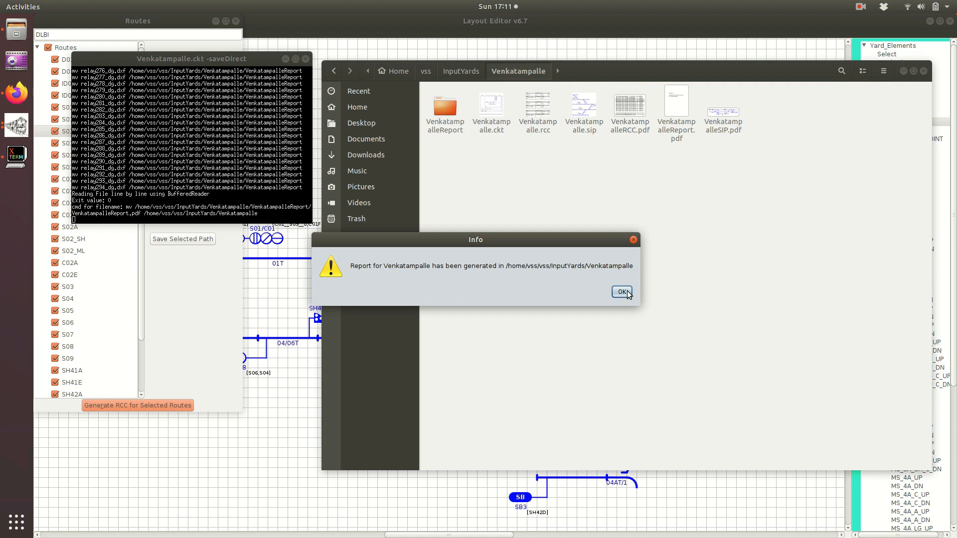
Acknowledge the generated report, close the Routes window, and exit the Layout Editor with the yard saved.
click(621, 292)
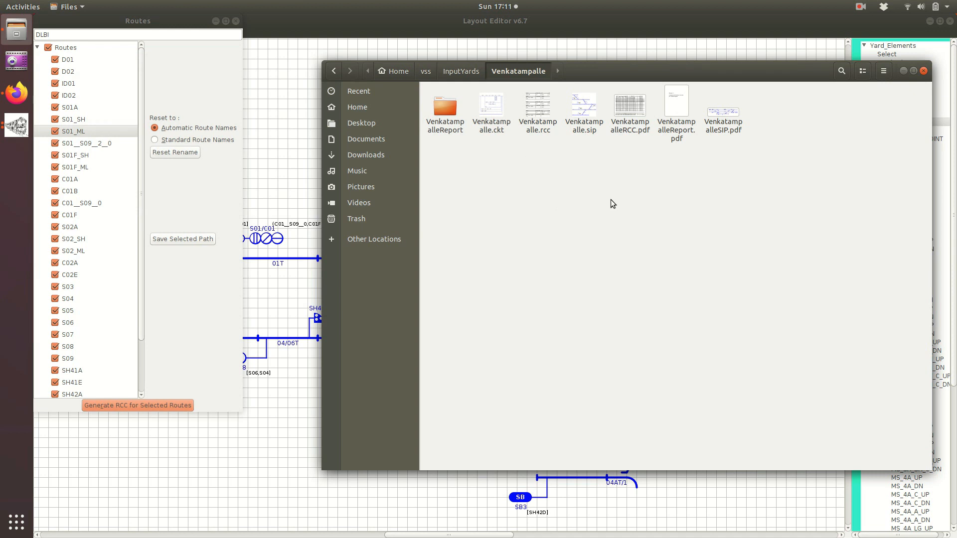
click(238, 22)
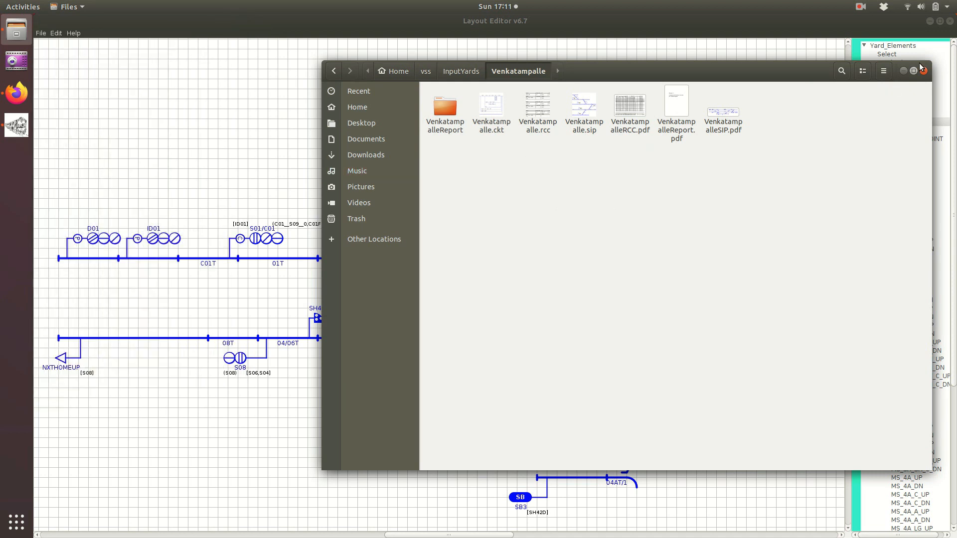
click(950, 22)
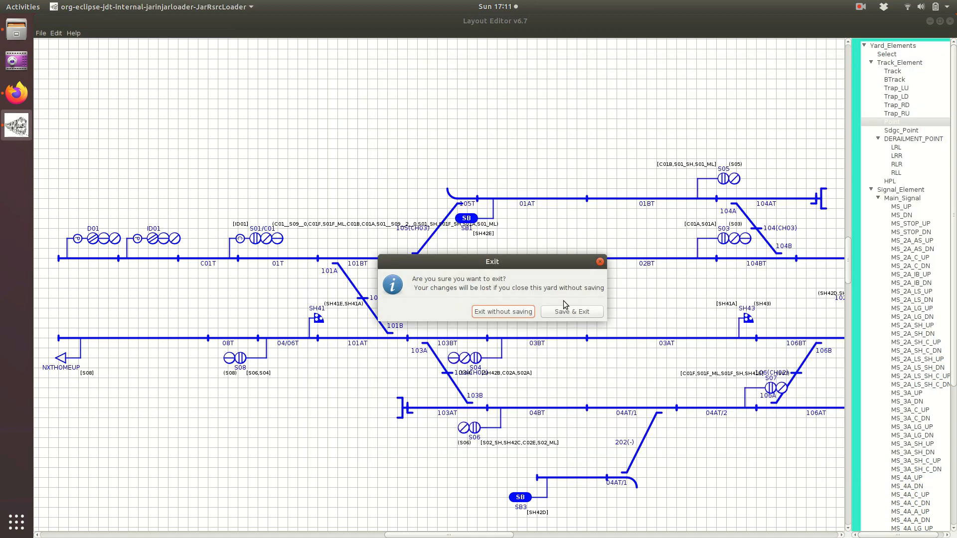
click(581, 315)
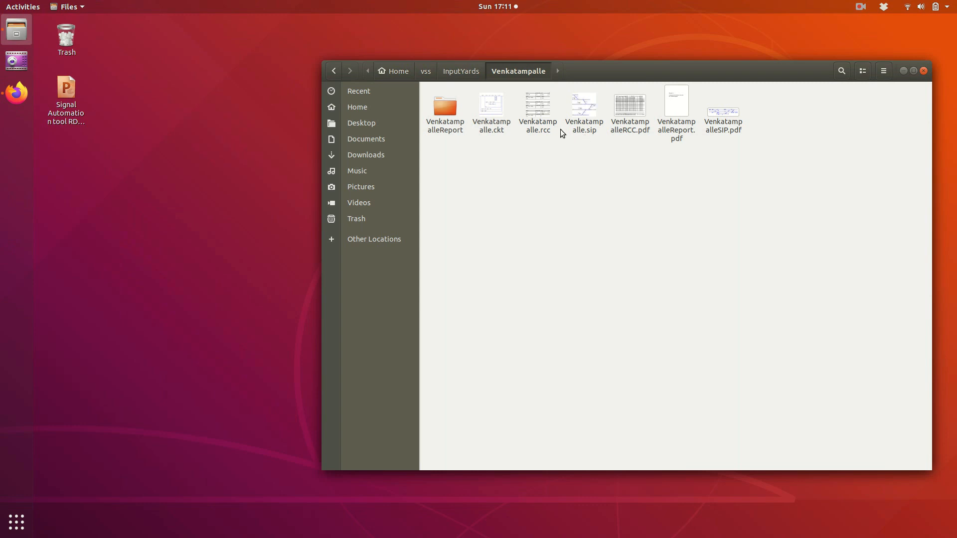
Open Venkatampalle.ckt in the Text Editor, examine the logical expressions of its circuit groups, and close the file.
right_click(498, 119)
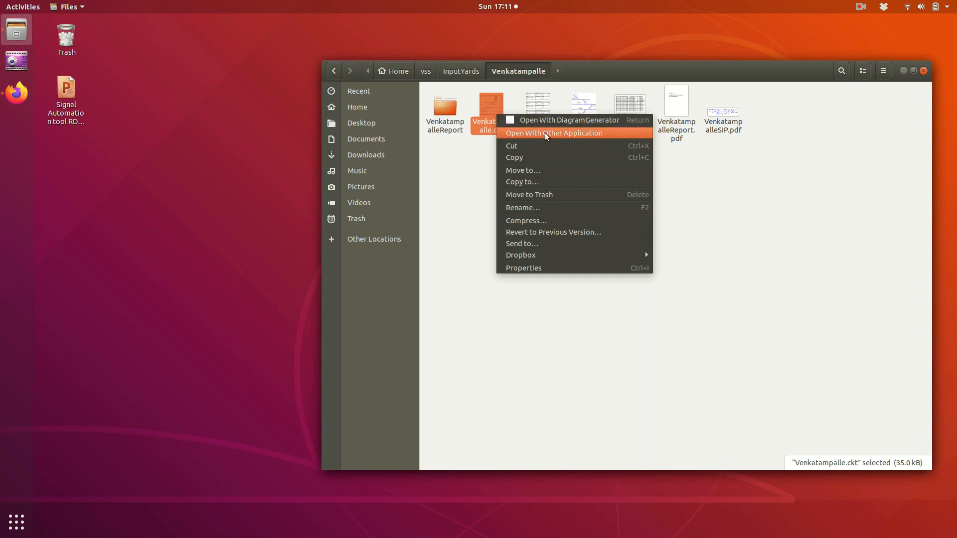
click(526, 133)
click(704, 165)
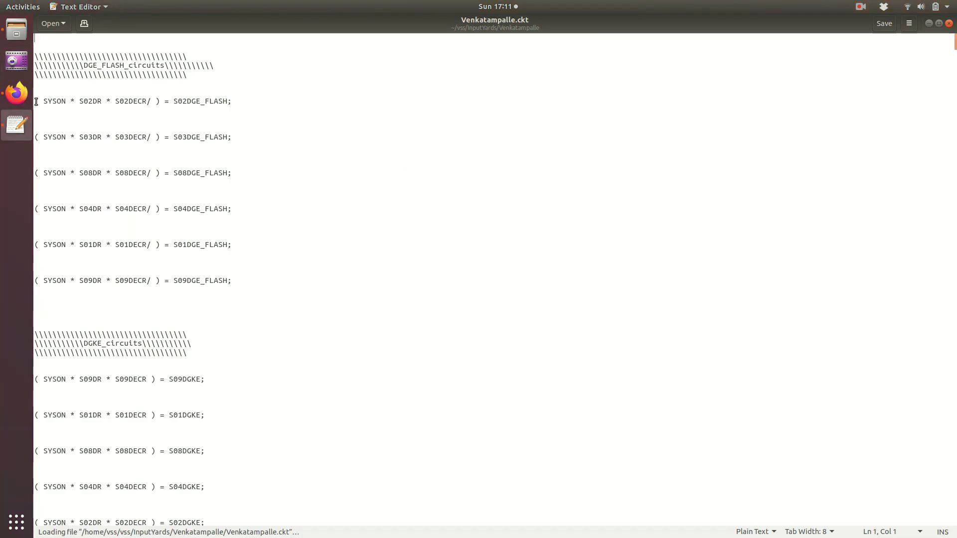
drag(37, 101, 249, 283)
scroll(249, 283, down, 15)
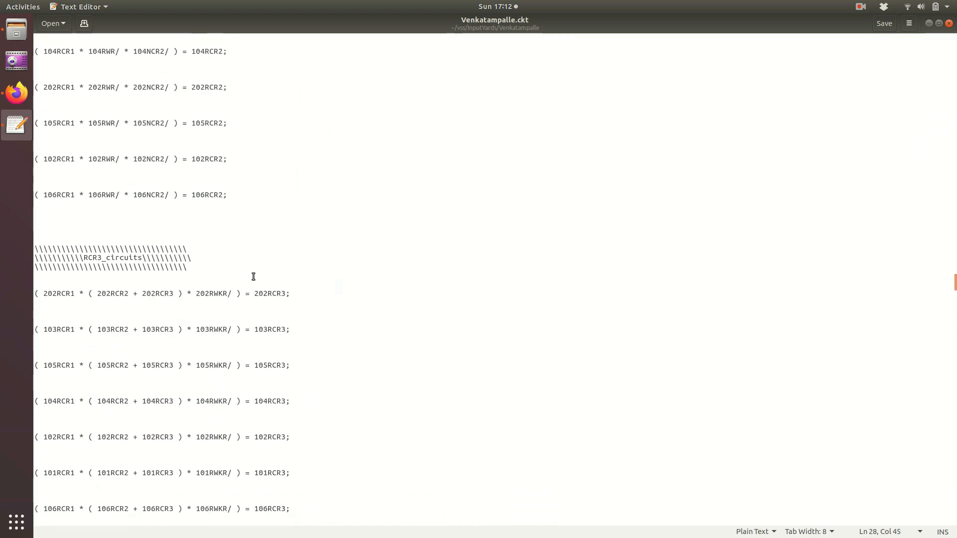
scroll(164, 293, down, 9)
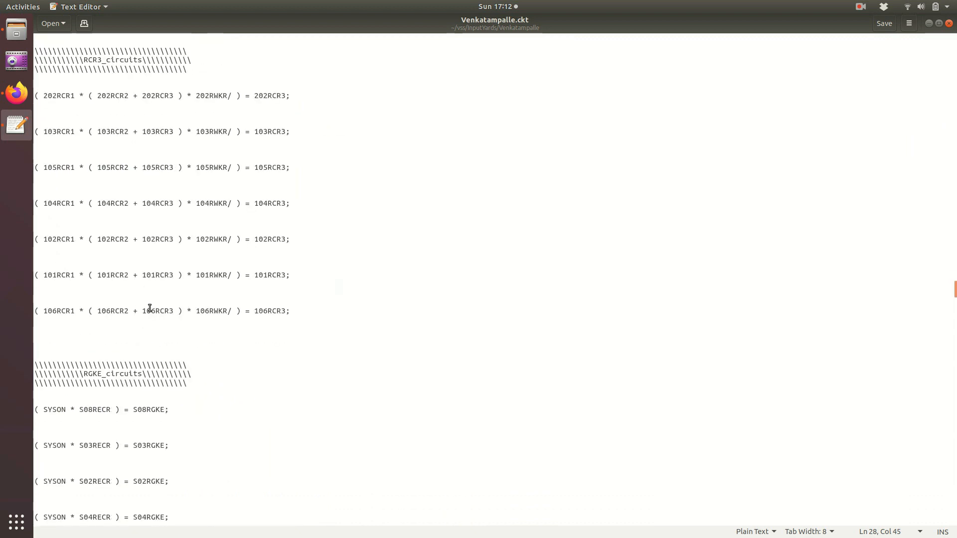
click(949, 25)
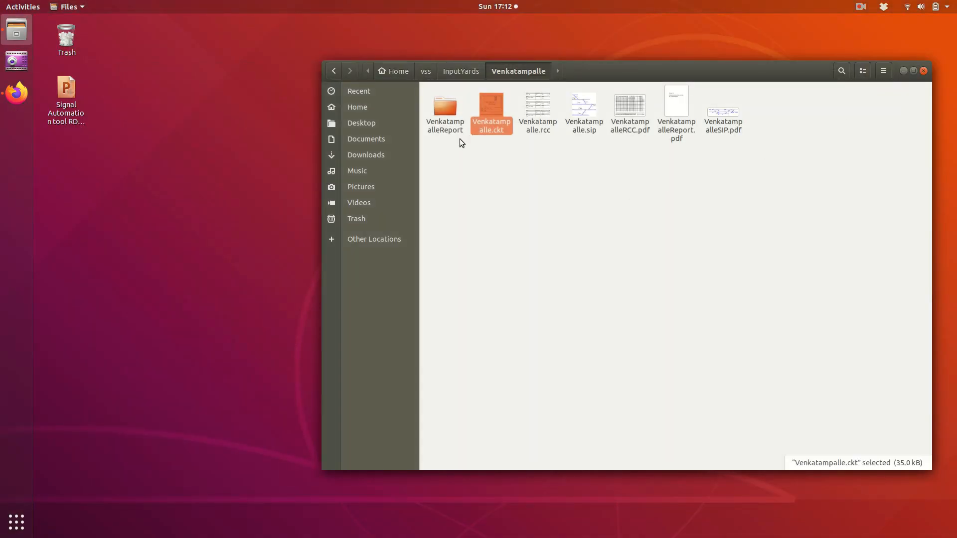
Look into the VenkatampalleReport folder, return to the Venkatampalle folder, and open VenkatampalleReport.pdf.
double_click(457, 121)
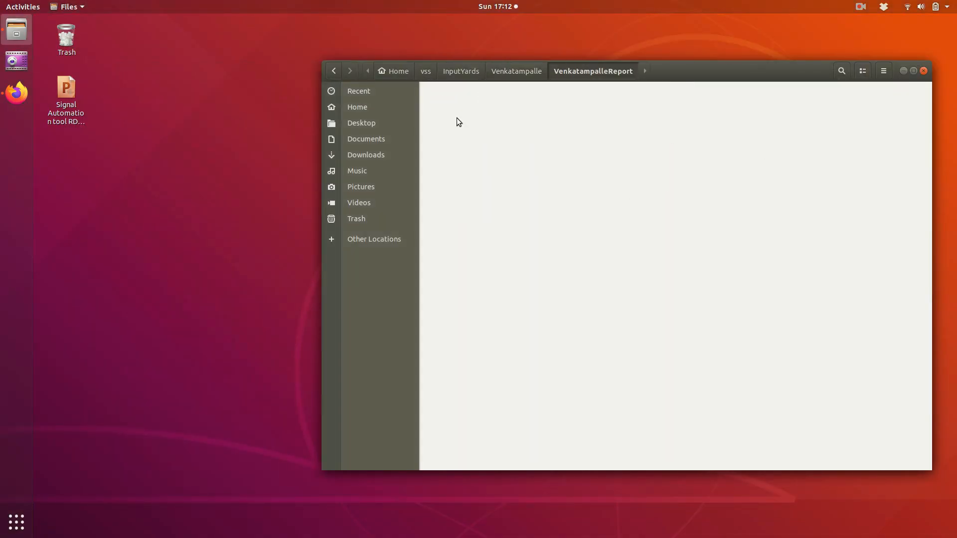
click(529, 75)
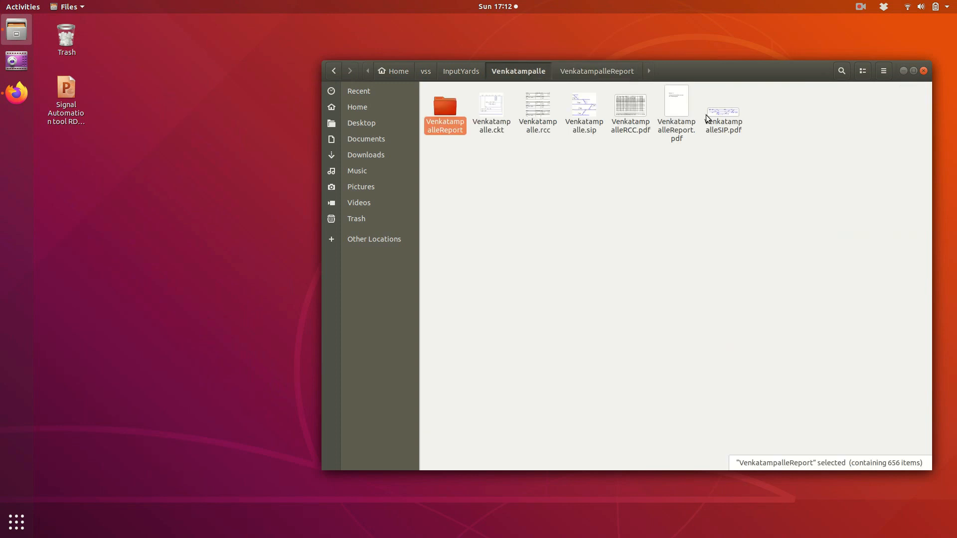
double_click(676, 112)
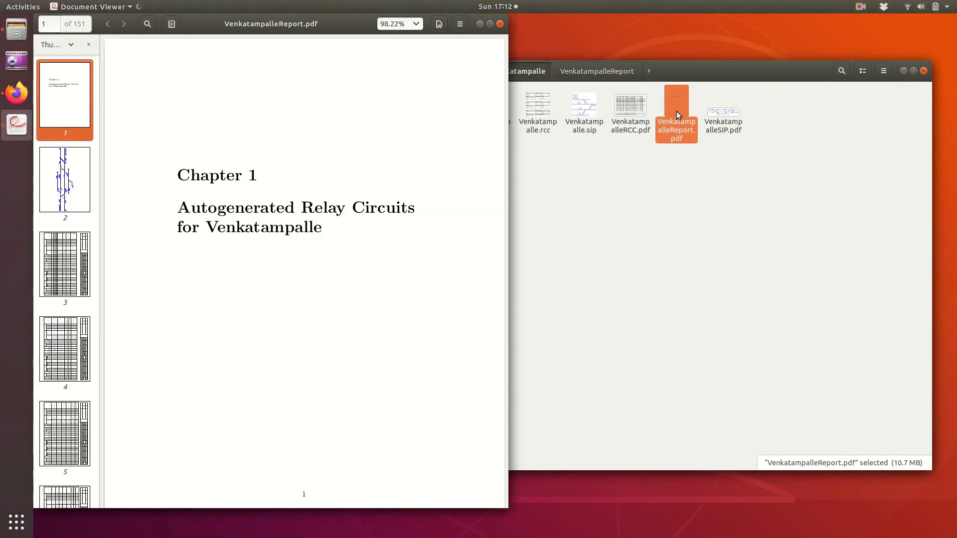
Examine the report's yard layout on page 2 and the interlocking control table pages that follow it.
scroll(63, 306, down, 3)
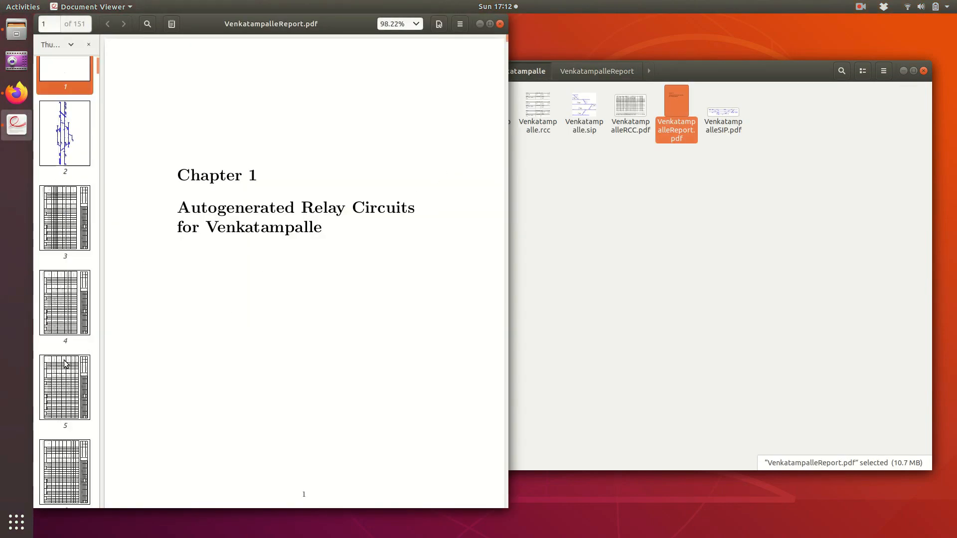
click(79, 102)
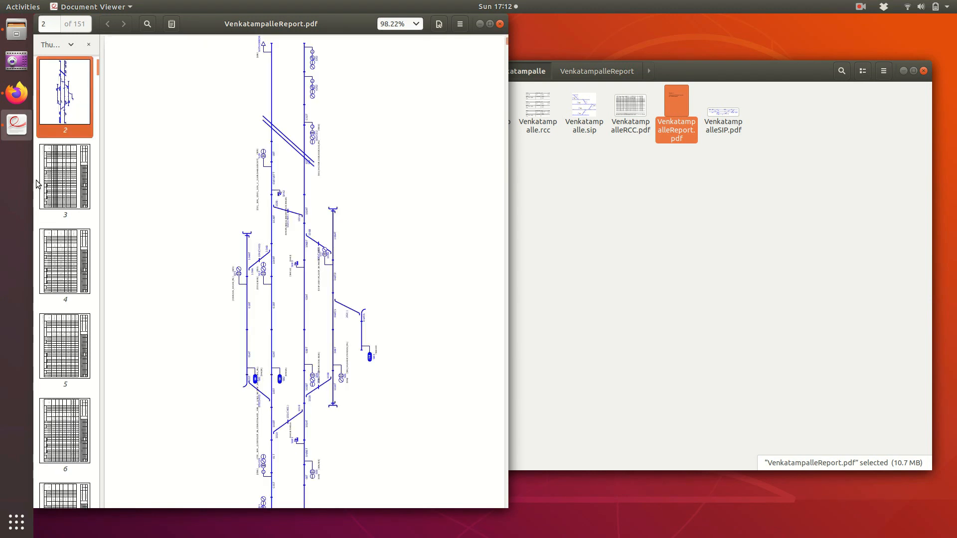
click(63, 174)
click(57, 275)
click(55, 334)
scroll(62, 305, down, 4)
click(61, 305)
scroll(63, 324, down, 5)
click(71, 262)
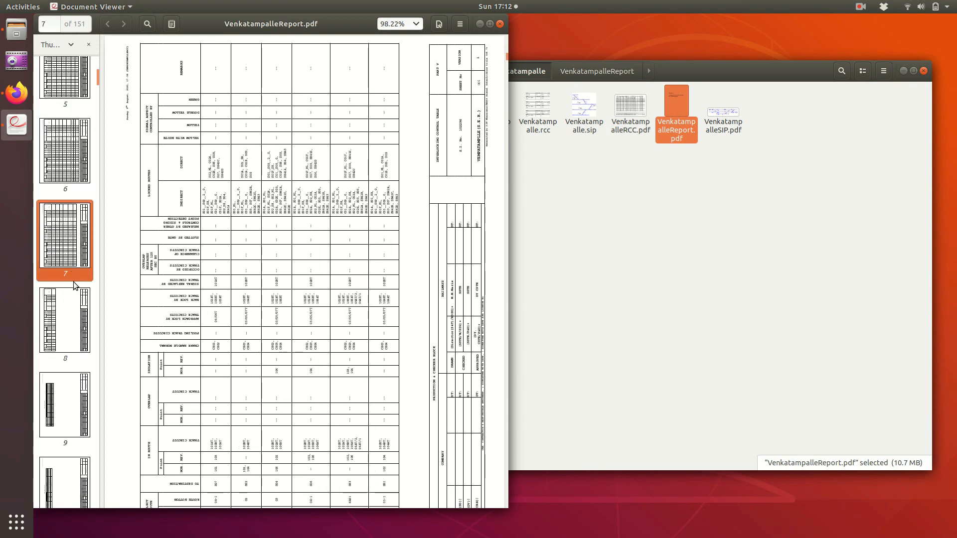
click(68, 310)
scroll(67, 310, down, 4)
click(66, 289)
click(66, 333)
Go to the Relay logic circuits section on page 11 of the report and zoom it to 200%.
scroll(66, 332, down, 5)
click(69, 258)
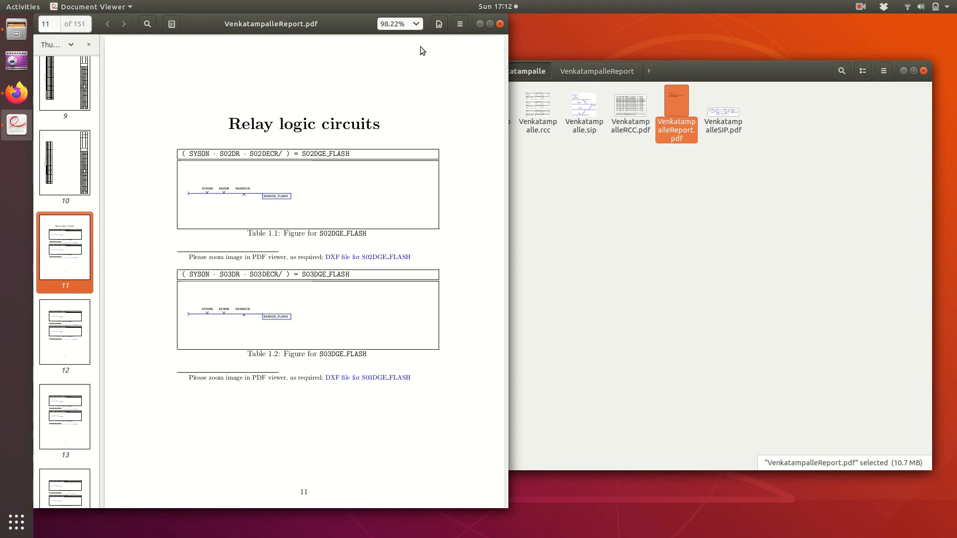
click(415, 24)
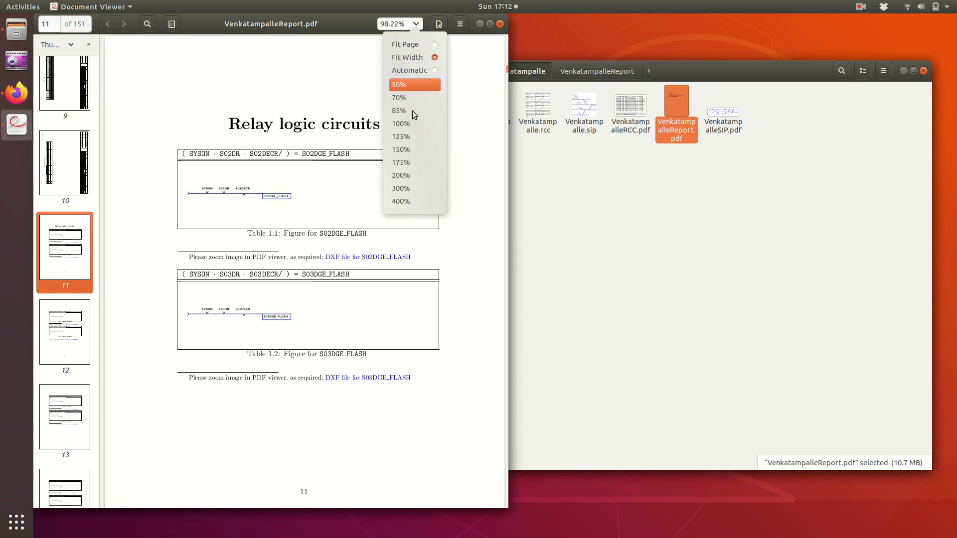
click(407, 175)
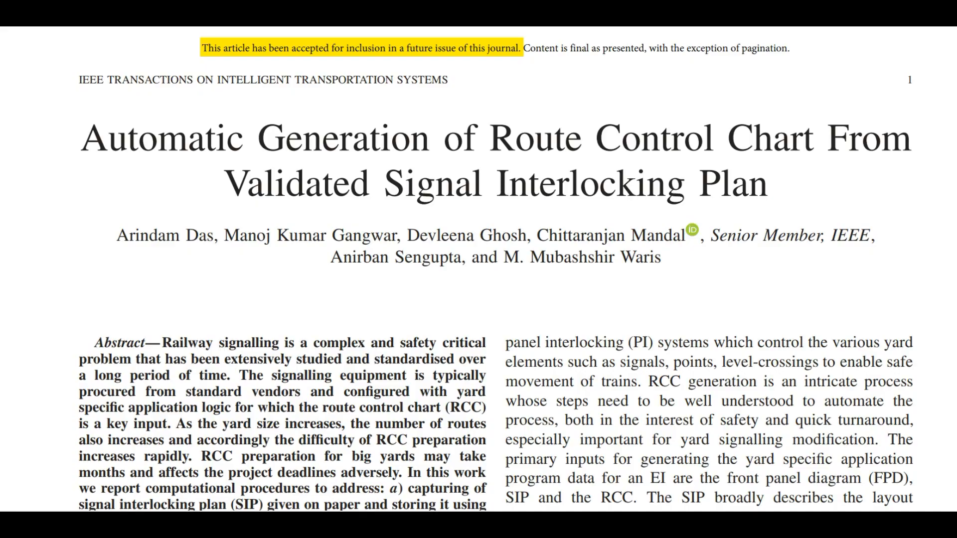